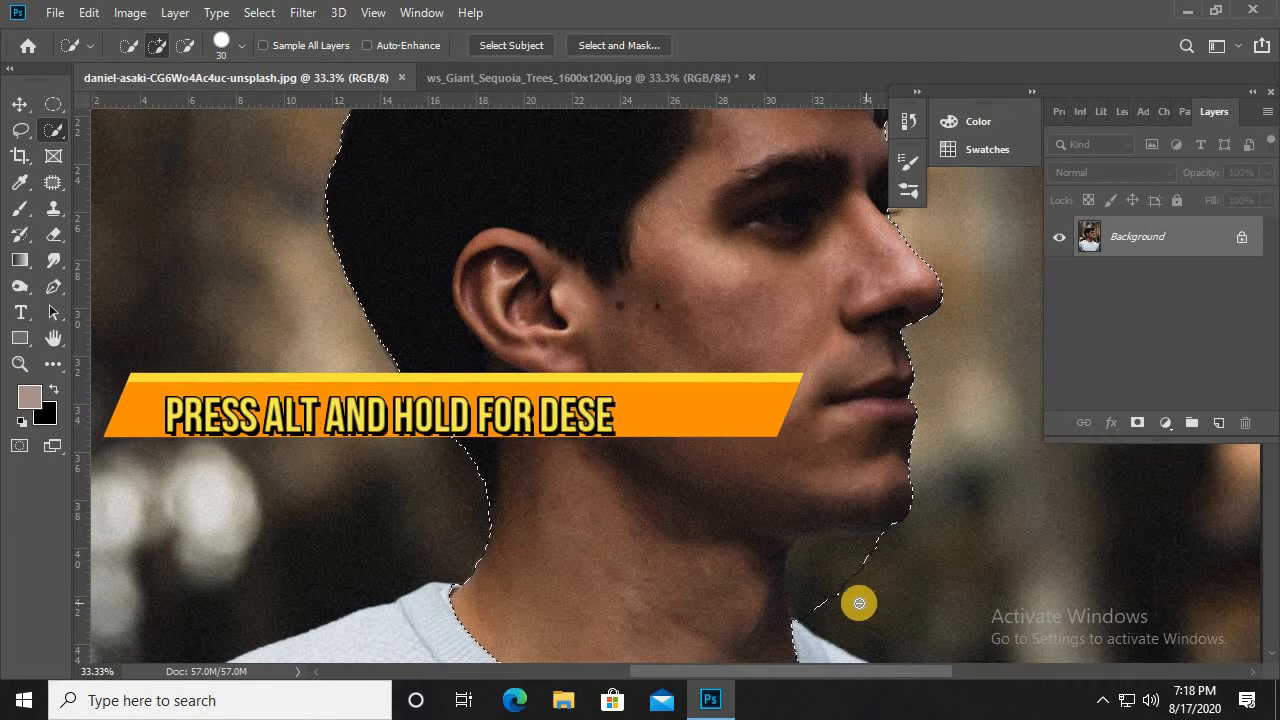
Subtract the background below the chin and the hair from the selection, leaving only the face, ear and neck selected.
mouse_move(831, 557)
left_mouse_down()
mouse_move(832, 591)
mouse_move(863, 551)
mouse_move(877, 566)
mouse_move(869, 549)
mouse_move(895, 550)
mouse_move(786, 614)
left_mouse_up()
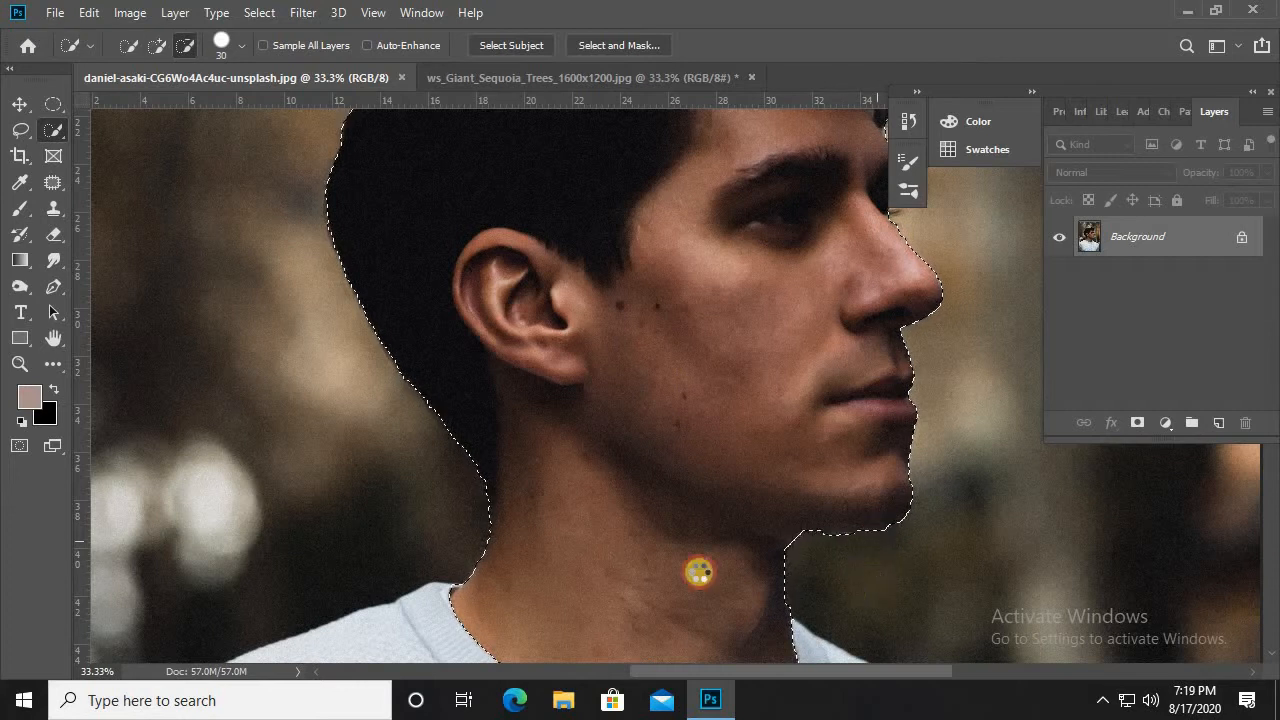
mouse_move(514, 477)
left_mouse_down()
mouse_move(674, 621)
mouse_move(554, 532)
mouse_move(566, 554)
left_mouse_up()
left_click_drag(490, 356, 552, 602)
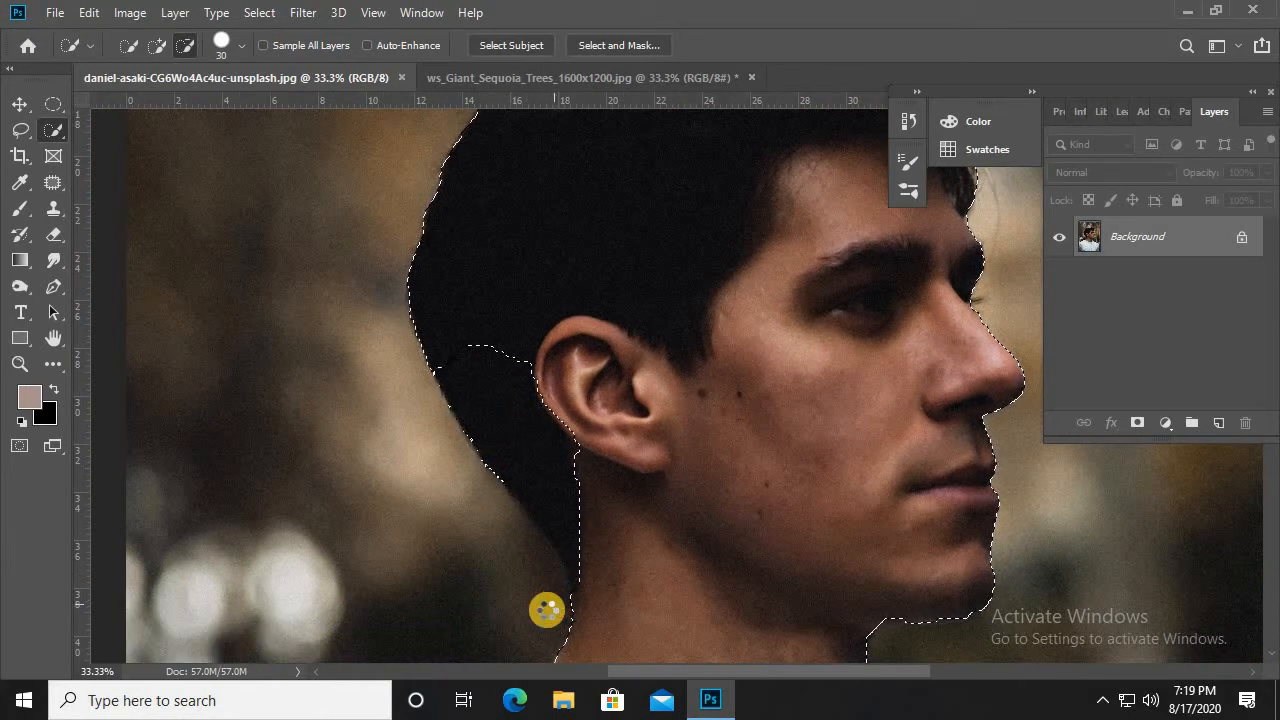
left_click_drag(436, 396, 454, 498)
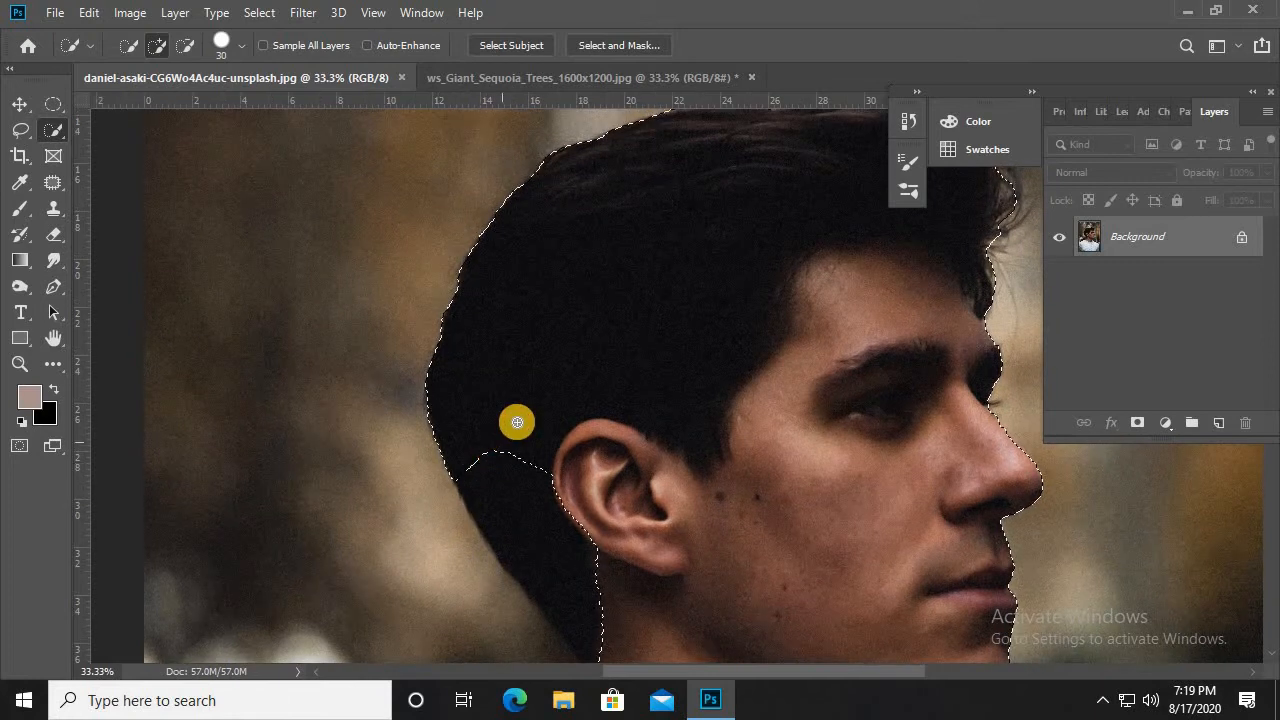
mouse_move(517, 422)
left_mouse_down()
mouse_move(614, 263)
mouse_move(691, 236)
left_mouse_up()
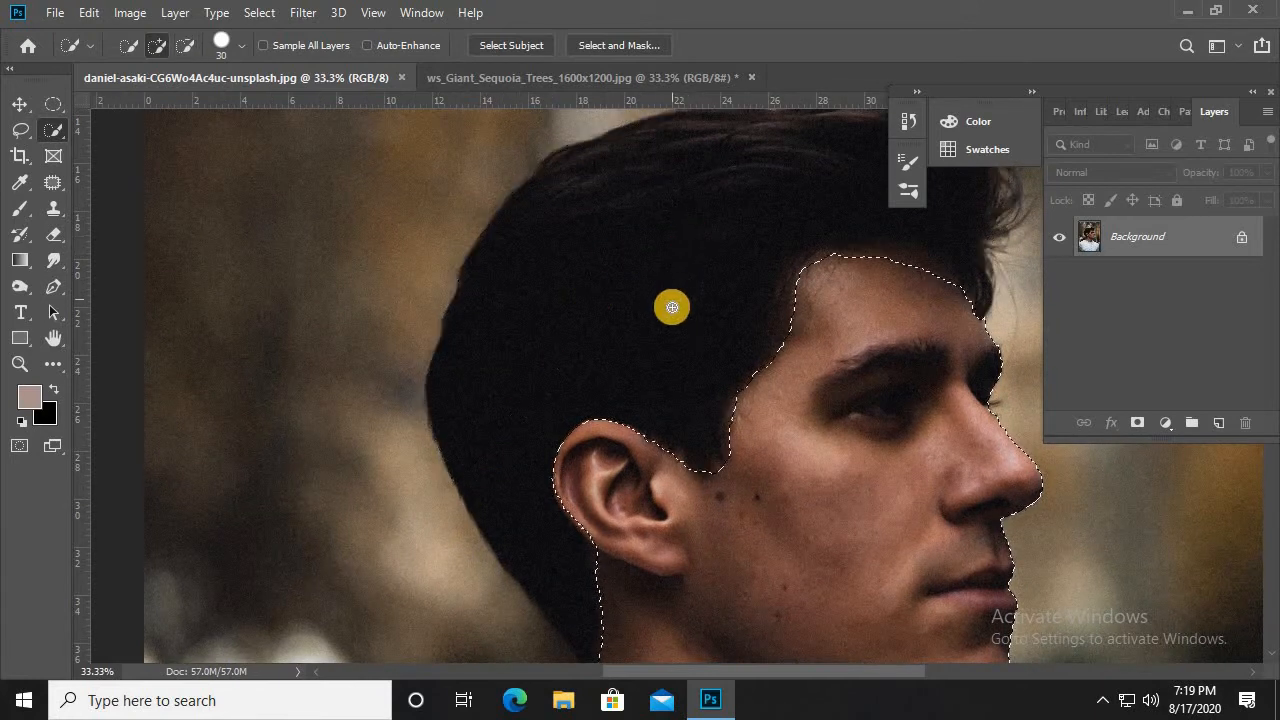
Copy the selected face and neck and paste them into the ws_Giant_Sequoia_Trees_1600x1200.jpg document.
scroll(653, 350, "down", 3)
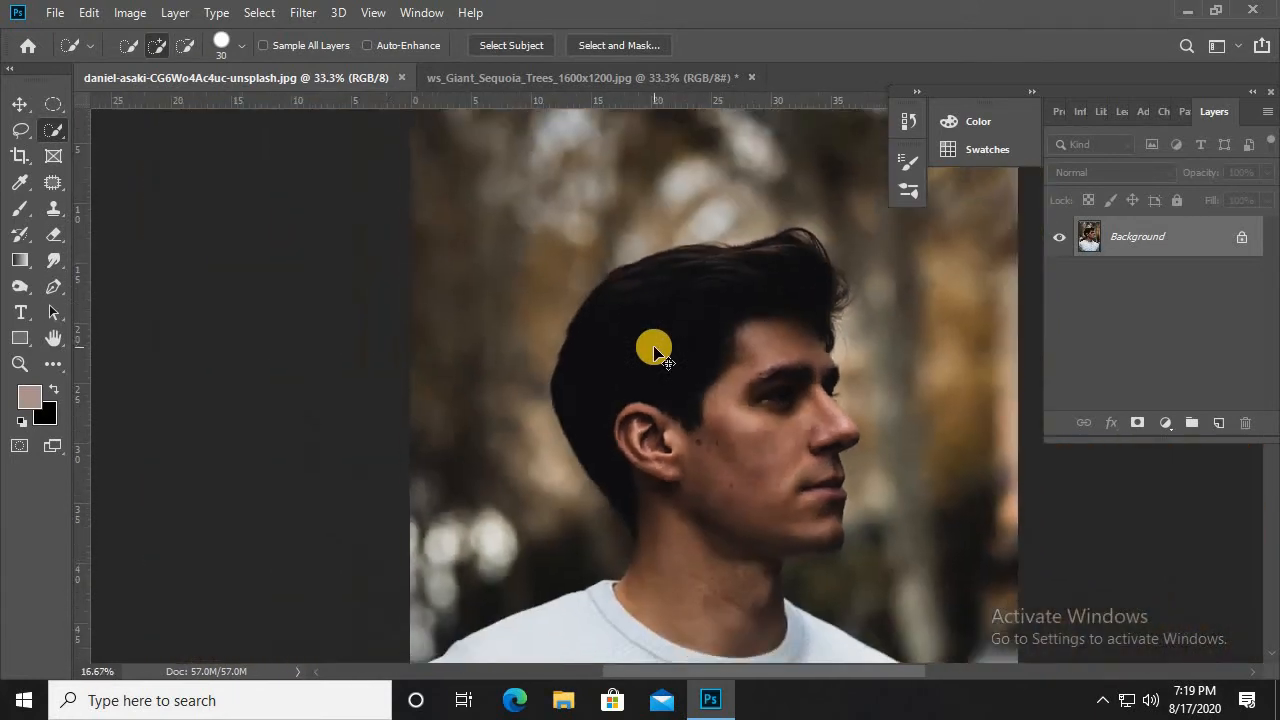
key("ctrl+c")
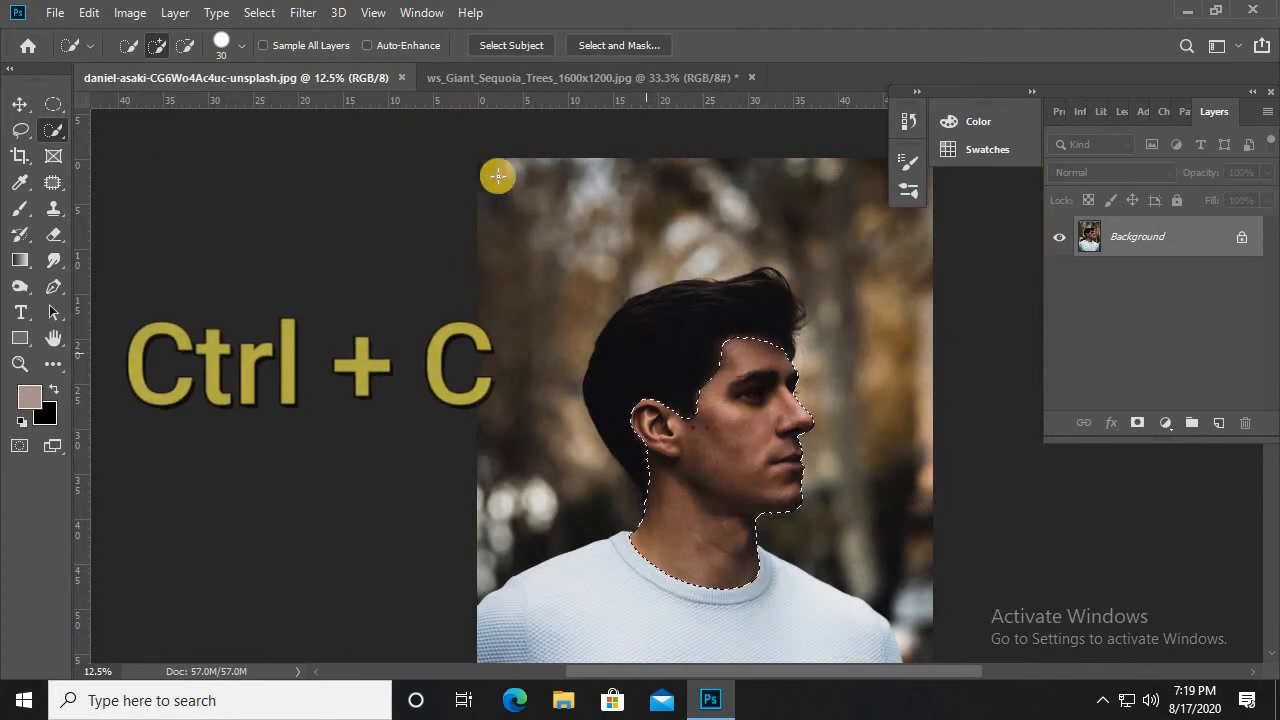
left_click(495, 77)
key("ctrl+v")
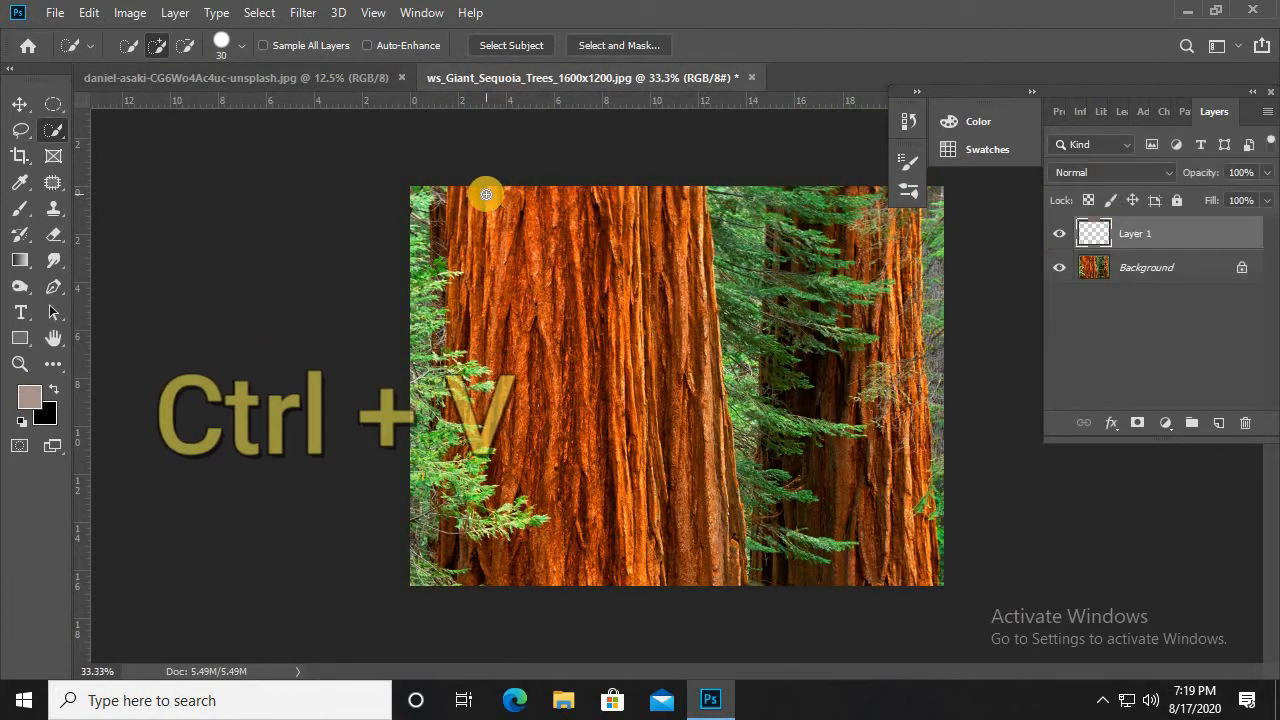
Scale the pasted face to about 35% width and 31% height and place it over the large tree trunk.
left_click(20, 104)
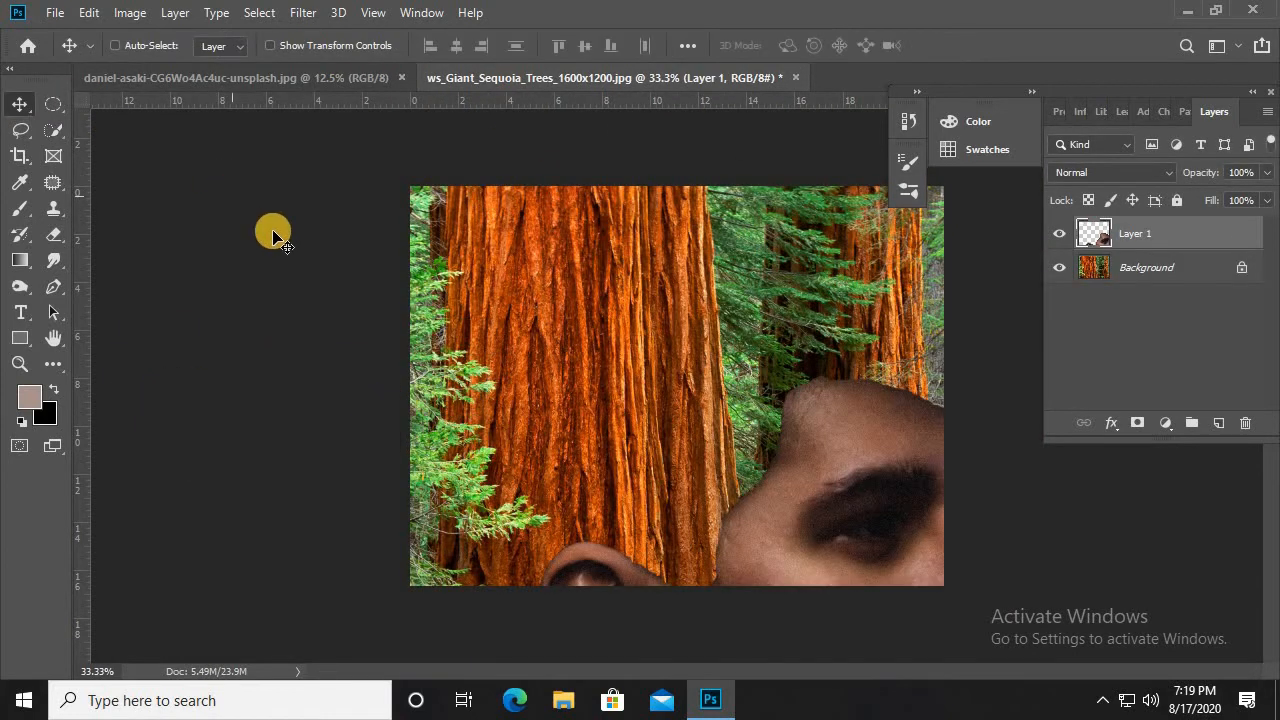
key("ctrl+t")
left_click_drag(782, 404, 734, 369)
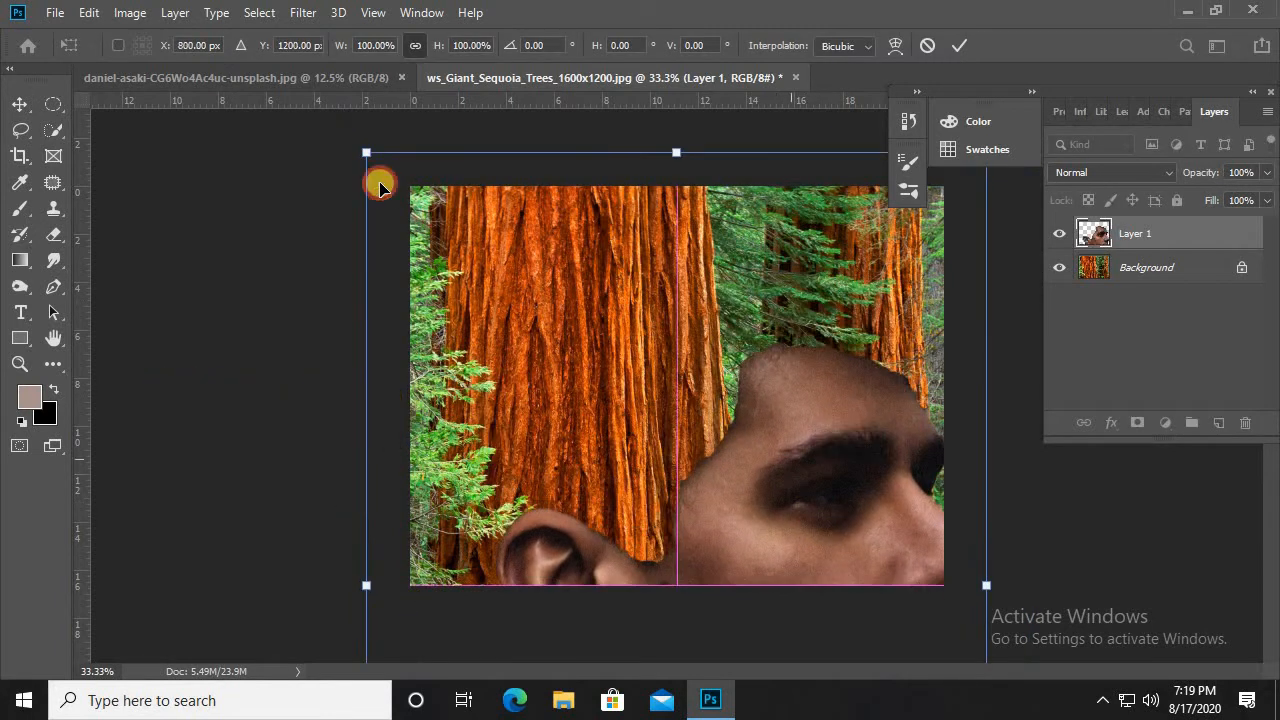
left_click_drag(371, 156, 468, 207)
left_click_drag(453, 199, 650, 545)
left_click_drag(566, 362, 526, 366)
left_click_drag(621, 470, 623, 517)
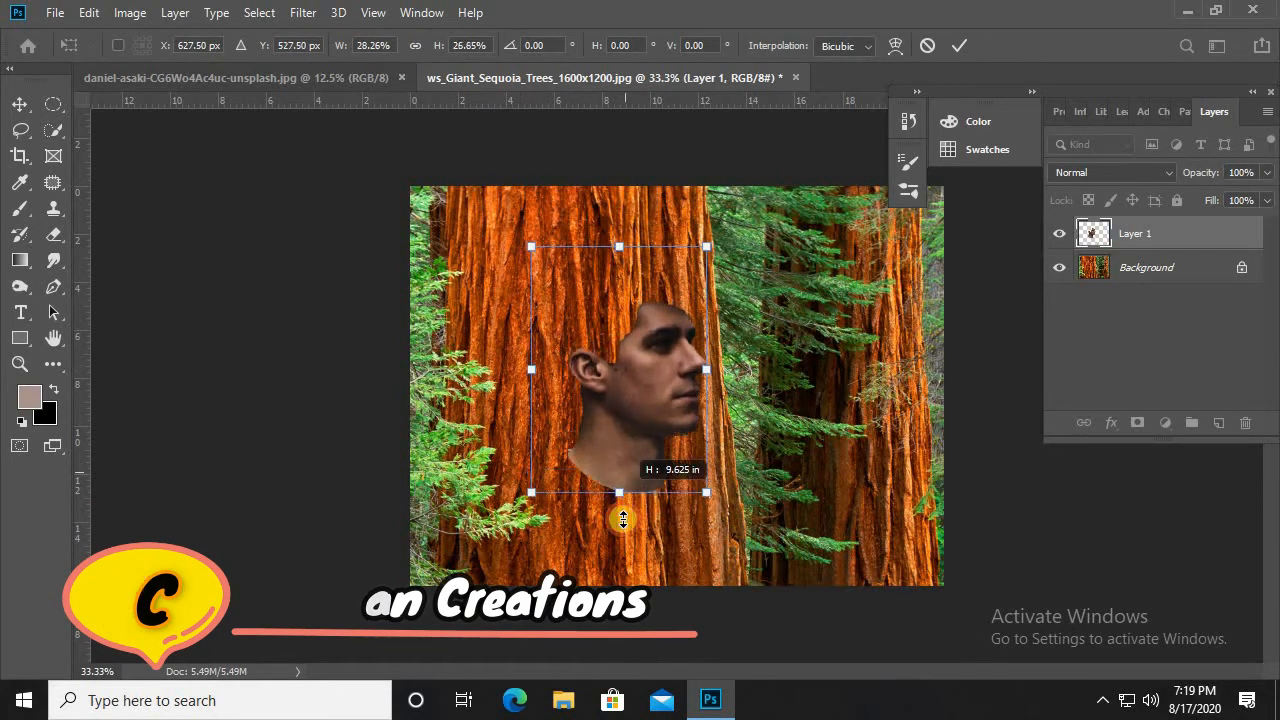
left_click_drag(706, 382, 659, 353)
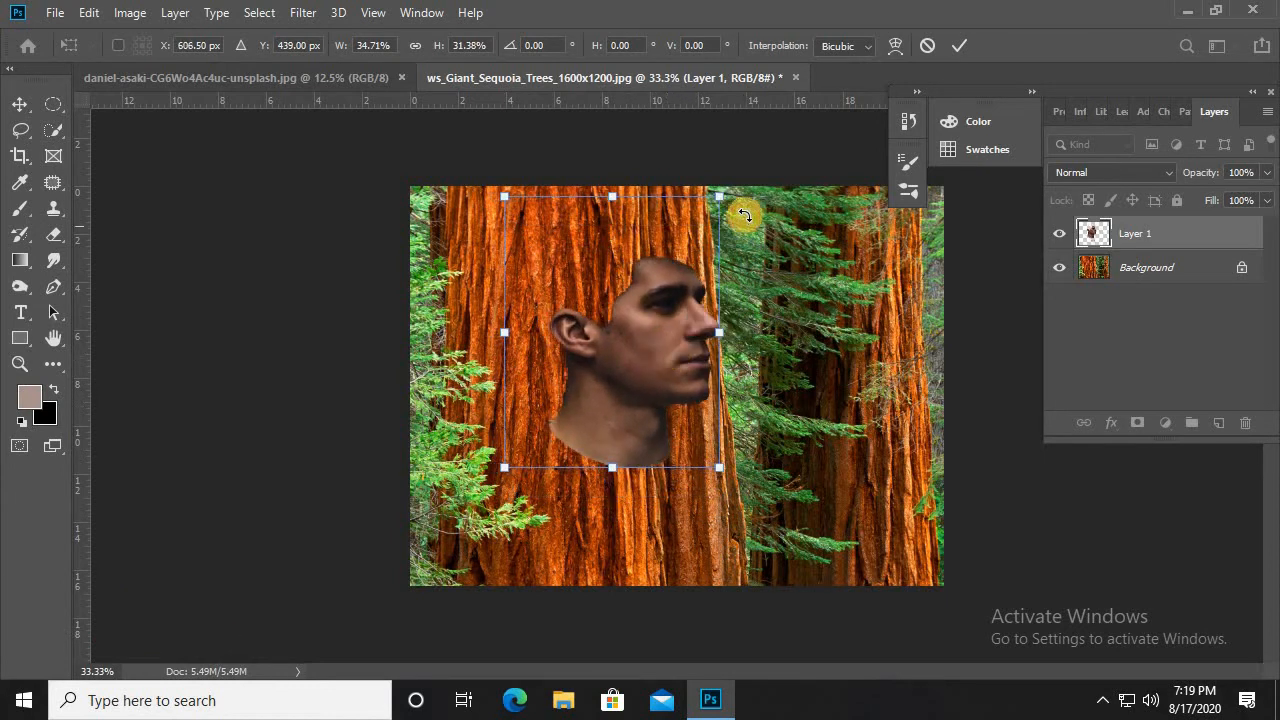
Rotate the face about -5°, move it slightly down on the trunk and apply the transformation.
left_click_drag(741, 213, 728, 206)
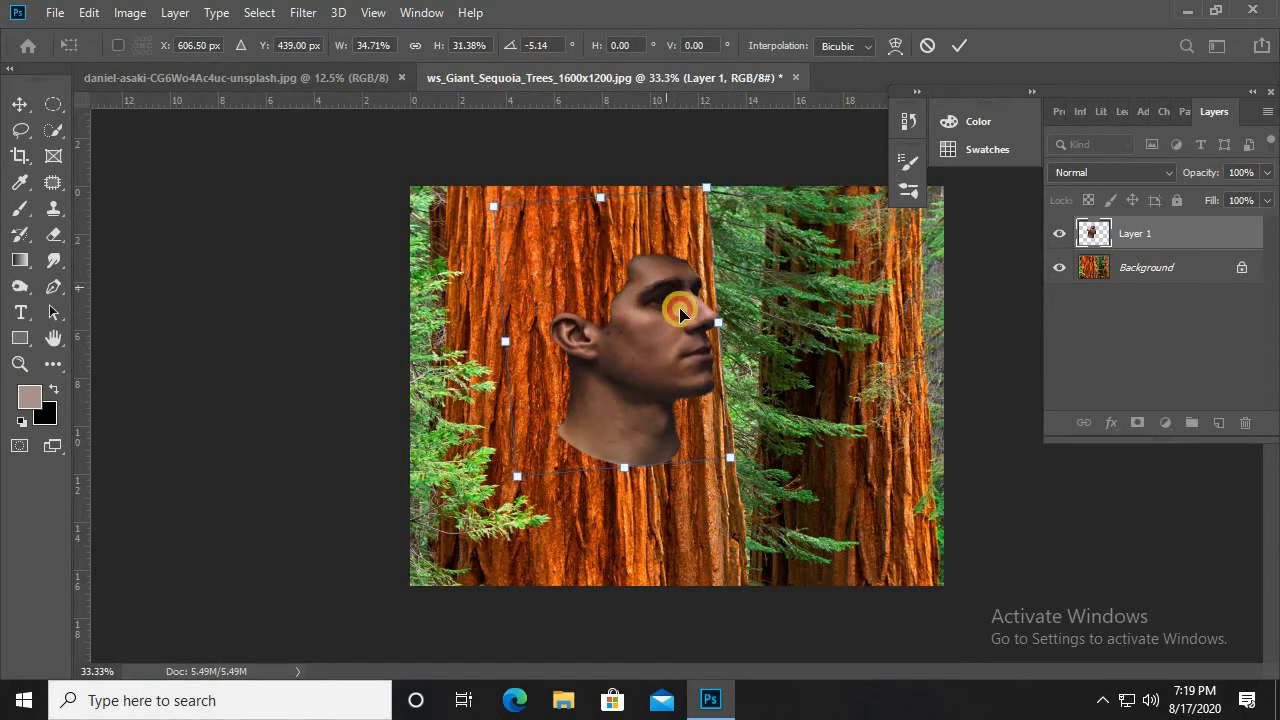
mouse_move(677, 297)
left_mouse_down()
mouse_move(679, 315)
mouse_move(660, 314)
left_mouse_up()
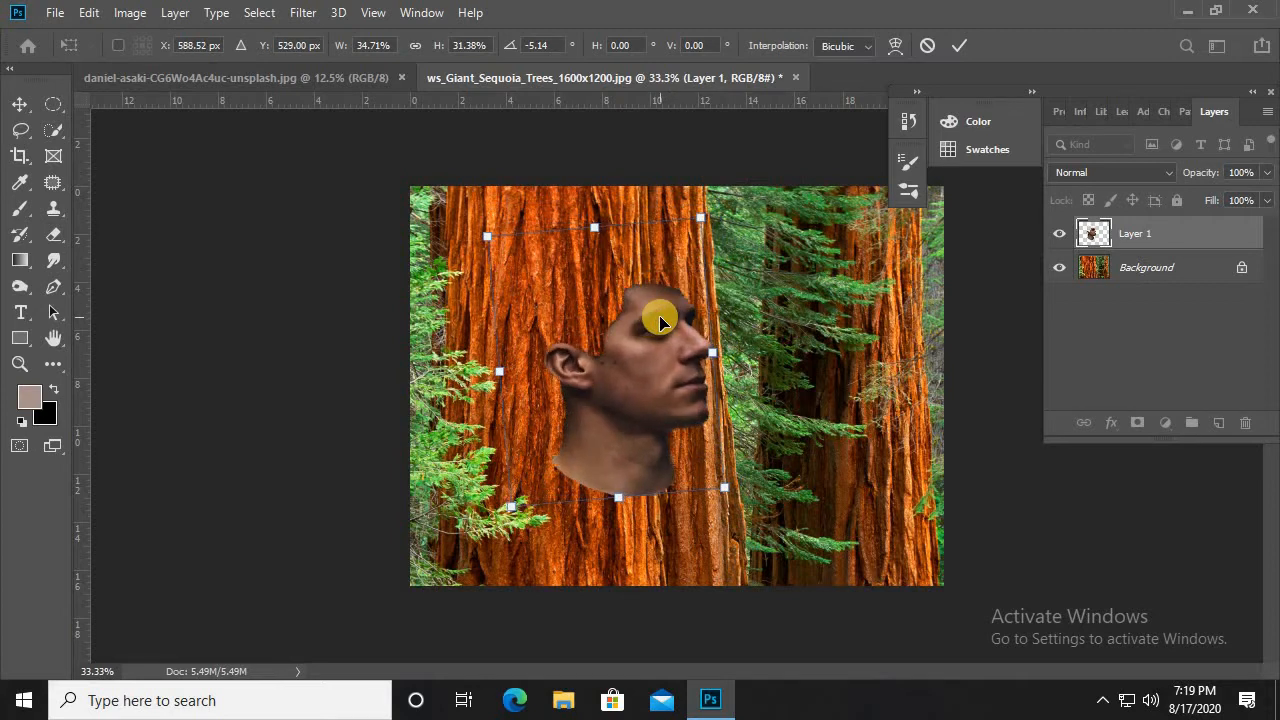
key("Return")
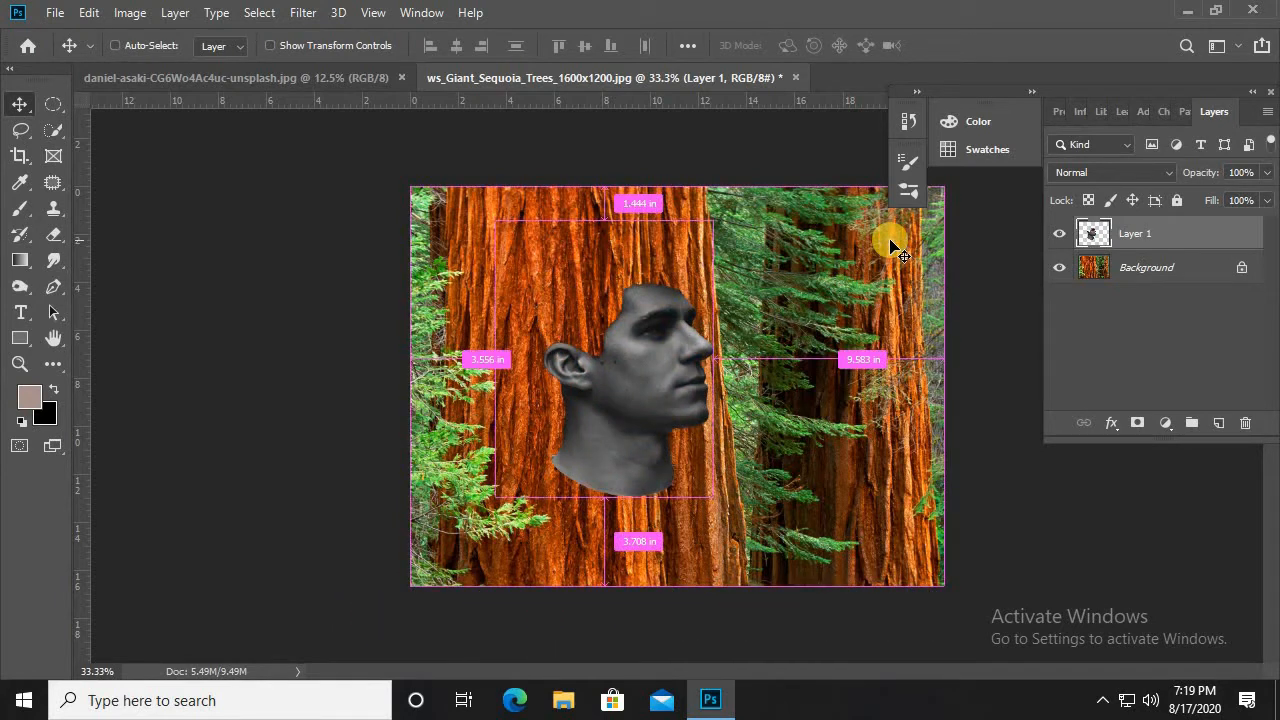
Apply Levels to the grey face layer with input levels of 19, 1.00 and 211.
key("ctrl+shift+l")
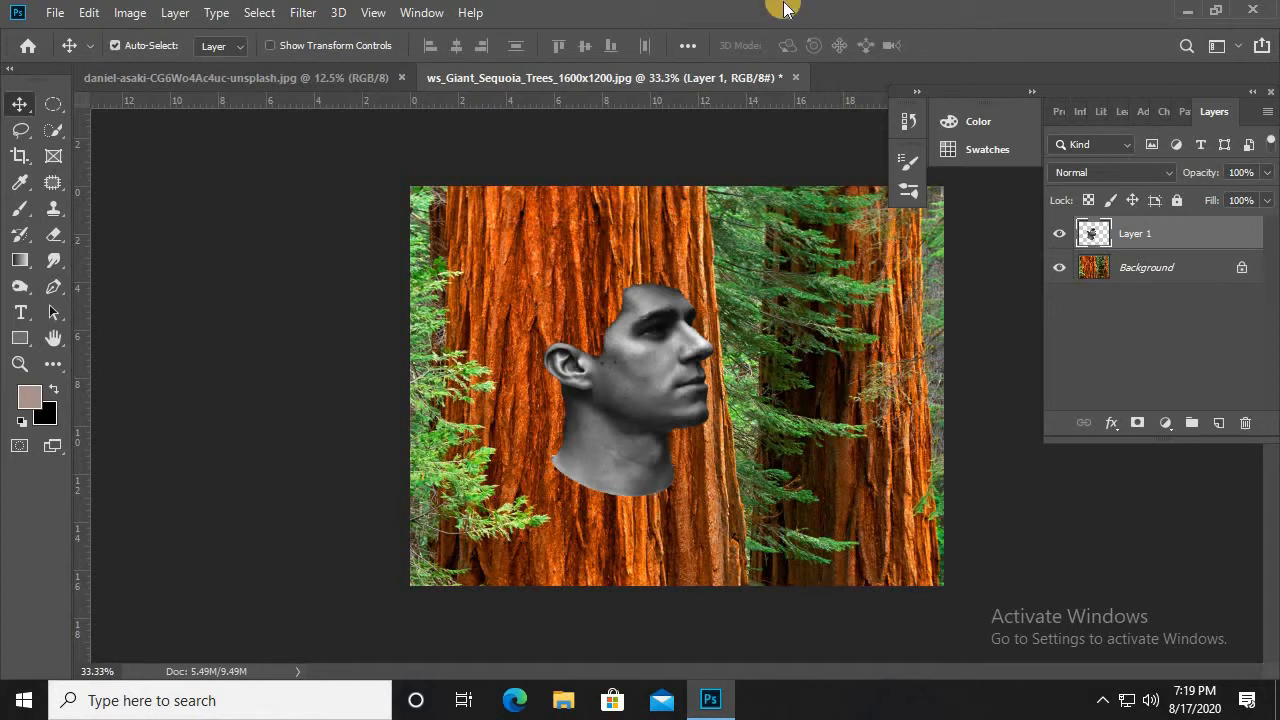
key("ctrl+alt+l")
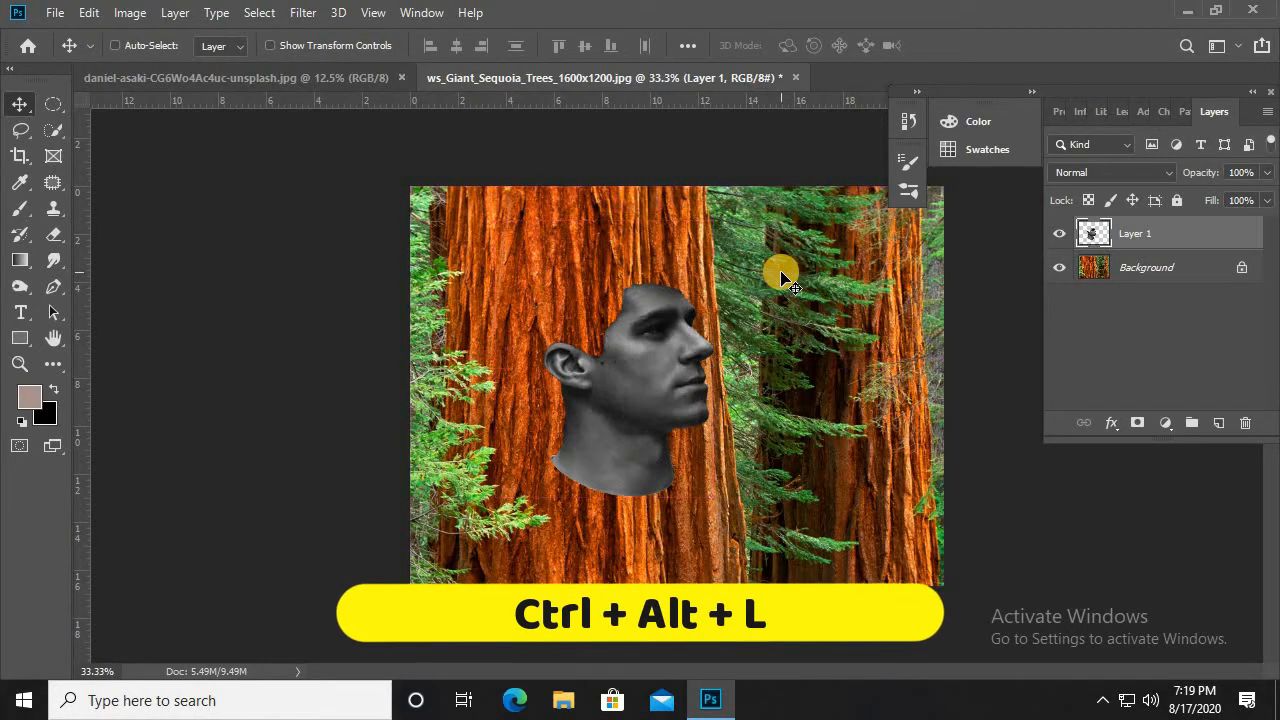
key("ctrl+alt+l")
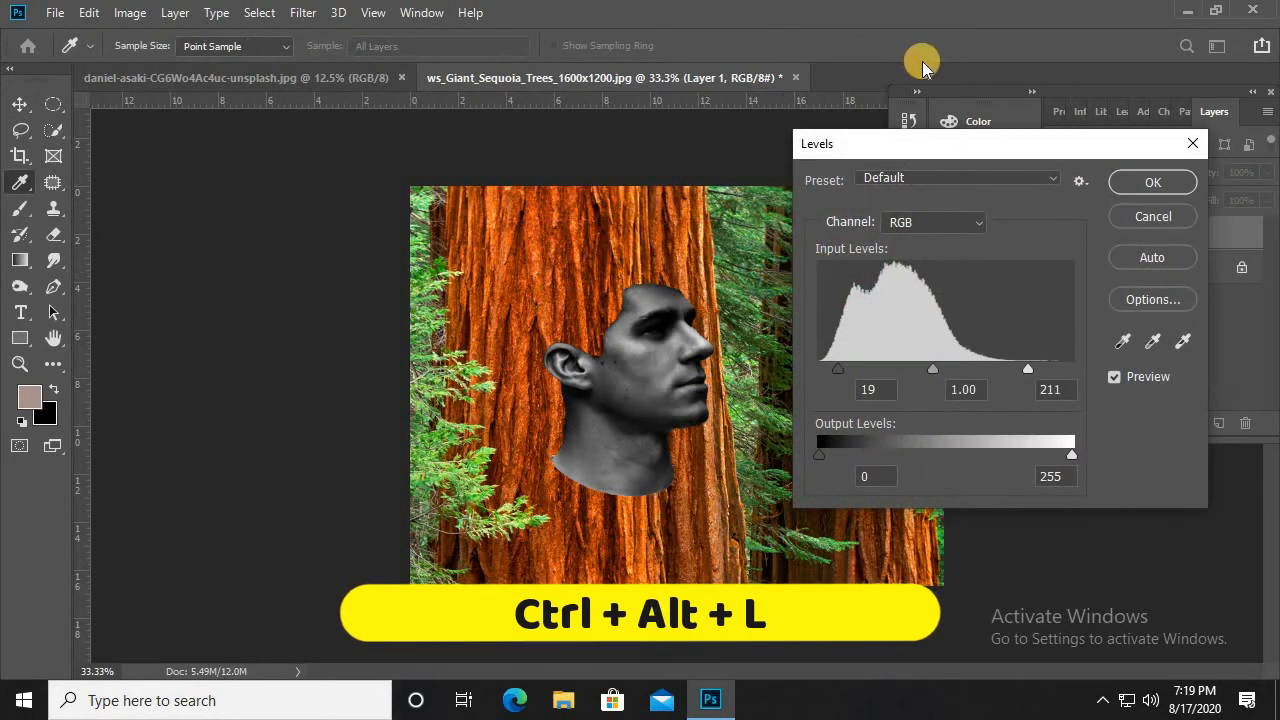
left_click(1165, 180)
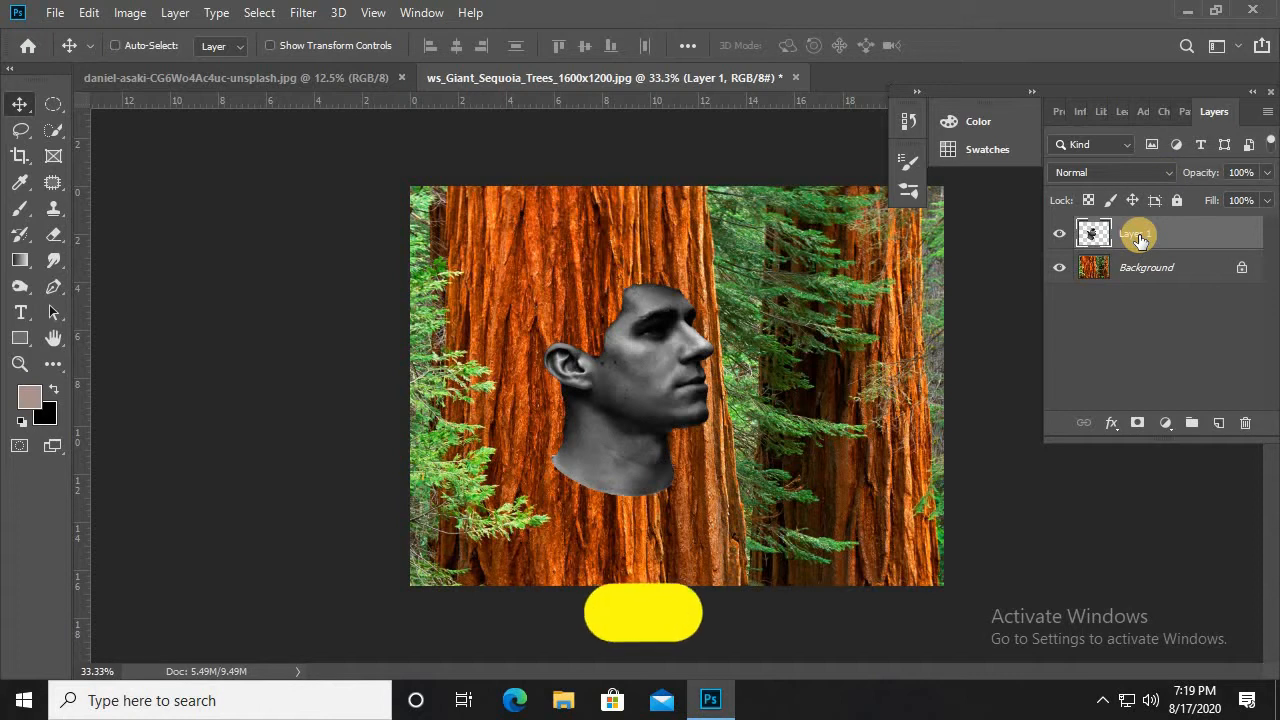
Duplicate the face layer and enable a Color Overlay effect on the copy.
key("ctrl+j")
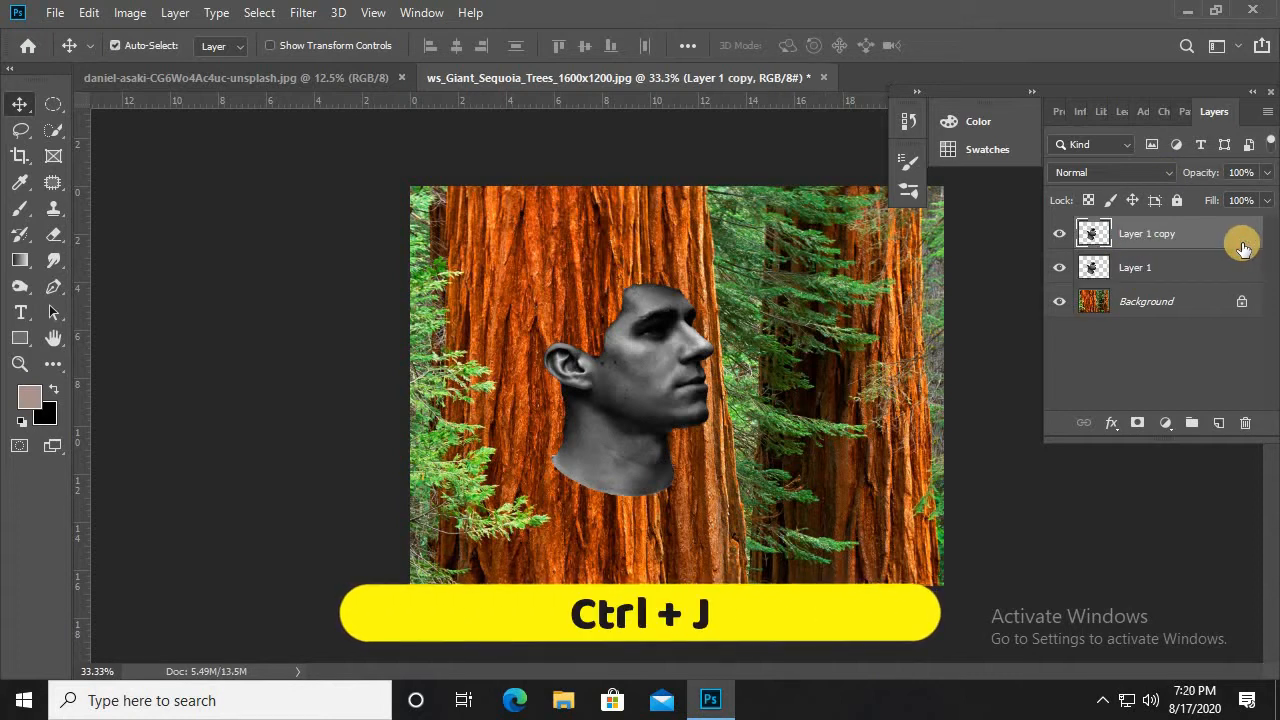
double_click(1243, 249)
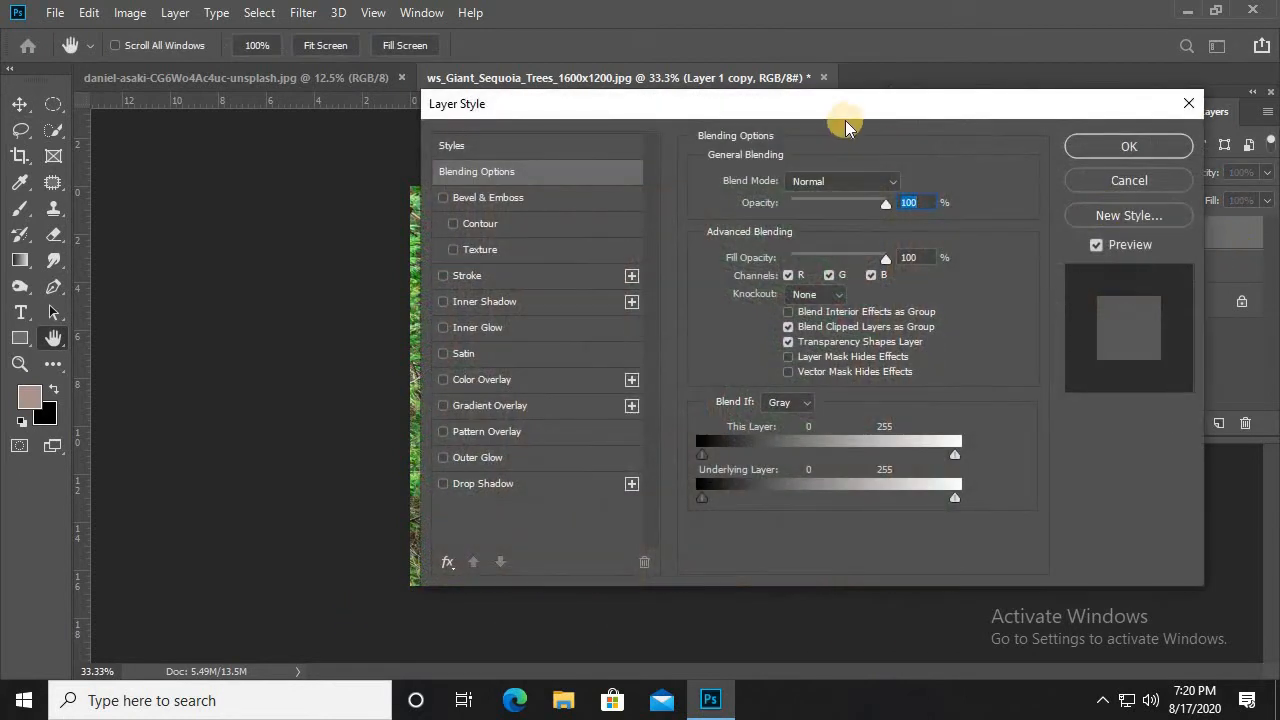
left_click_drag(909, 93, 1030, 122)
left_click(630, 372)
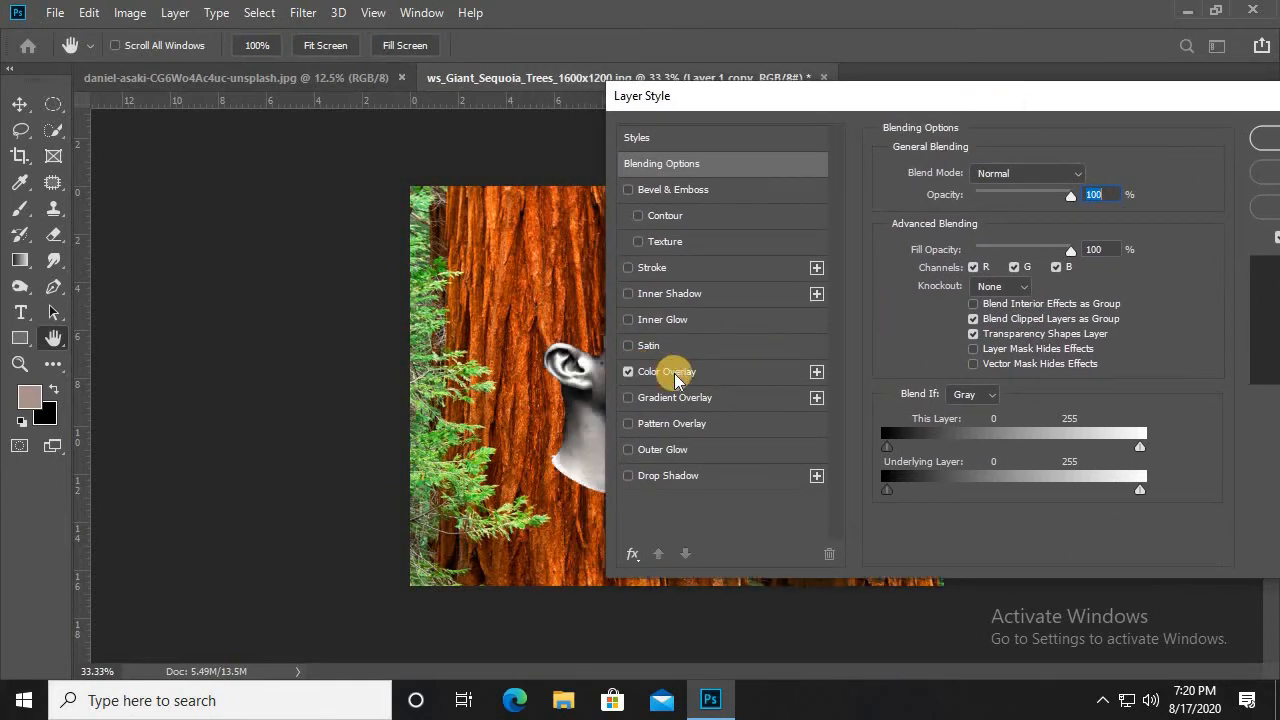
left_click(670, 372)
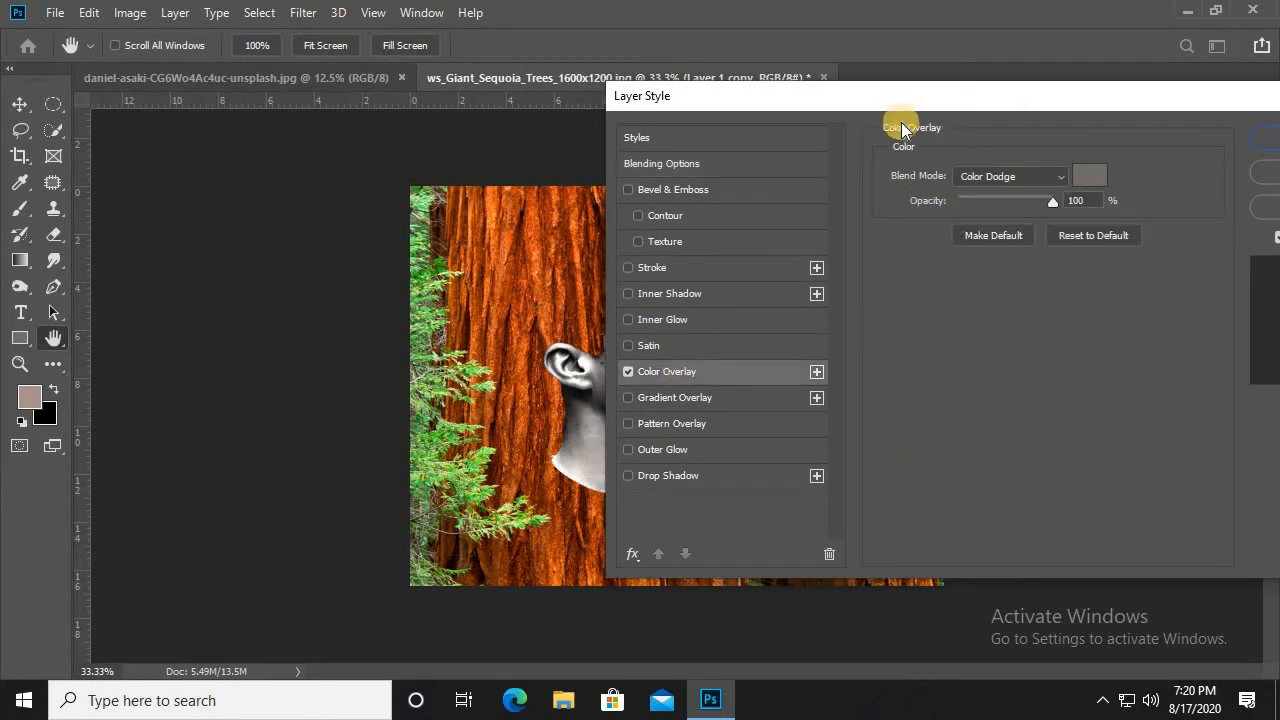
left_click_drag(907, 101, 947, 94)
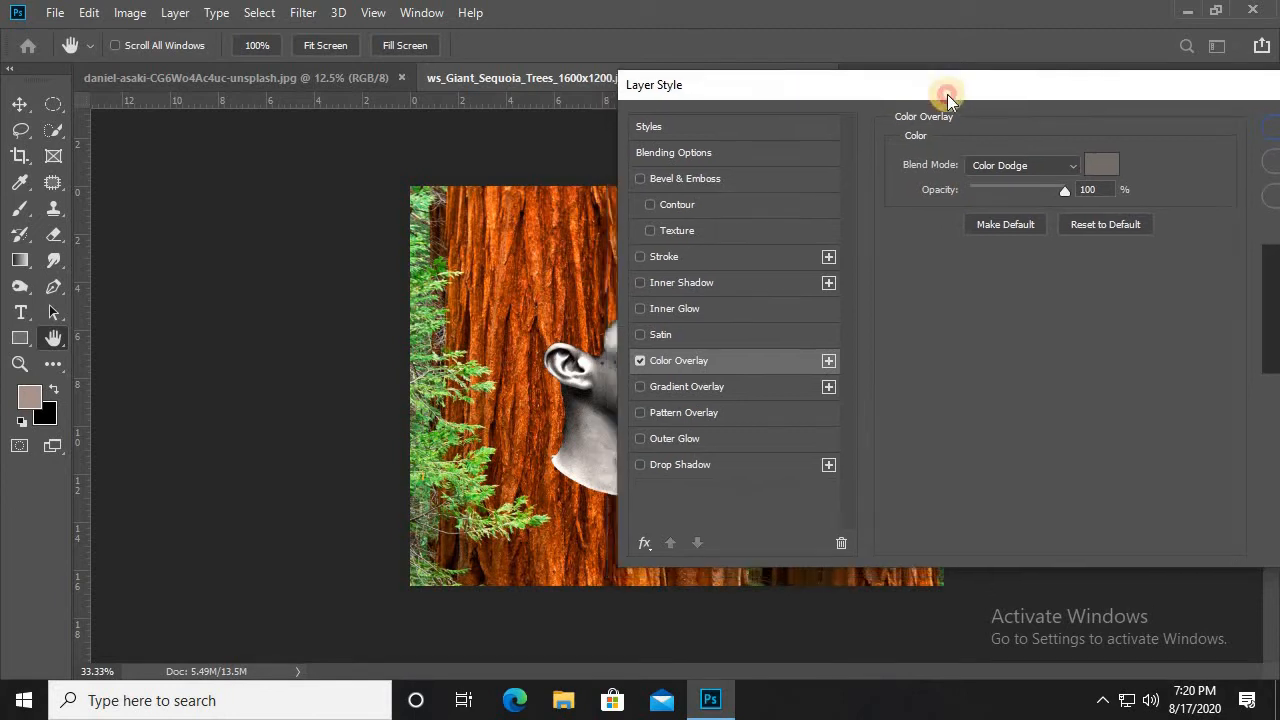
Set the Color Overlay colour to 736d69 and apply the layer style.
left_click(1098, 165)
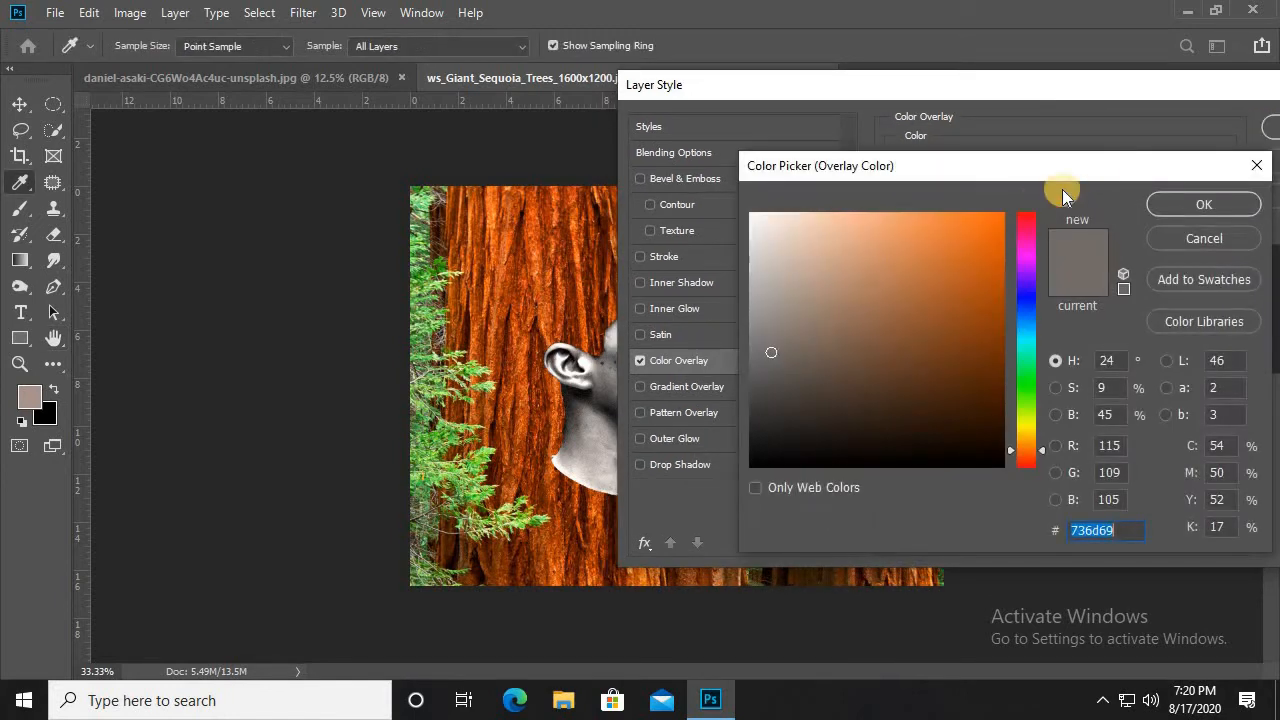
double_click(1120, 530)
left_click(1191, 206)
left_click_drag(1154, 100, 854, 112)
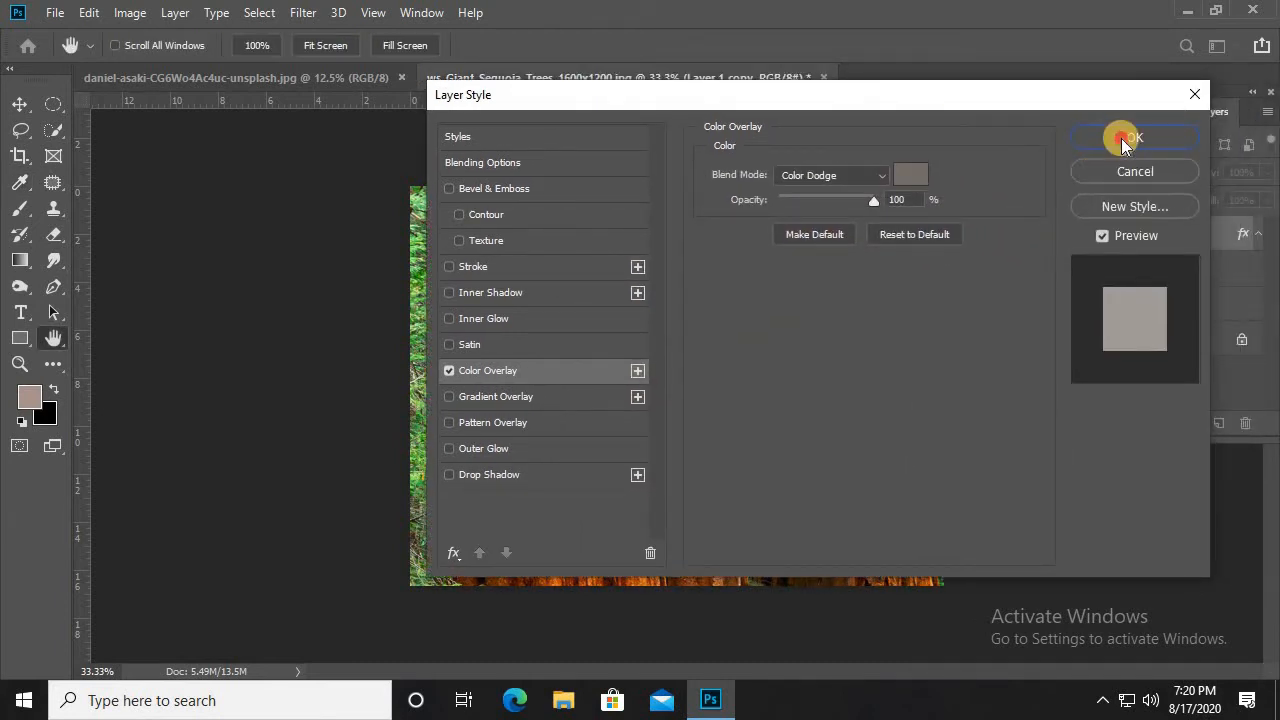
left_click(1121, 138)
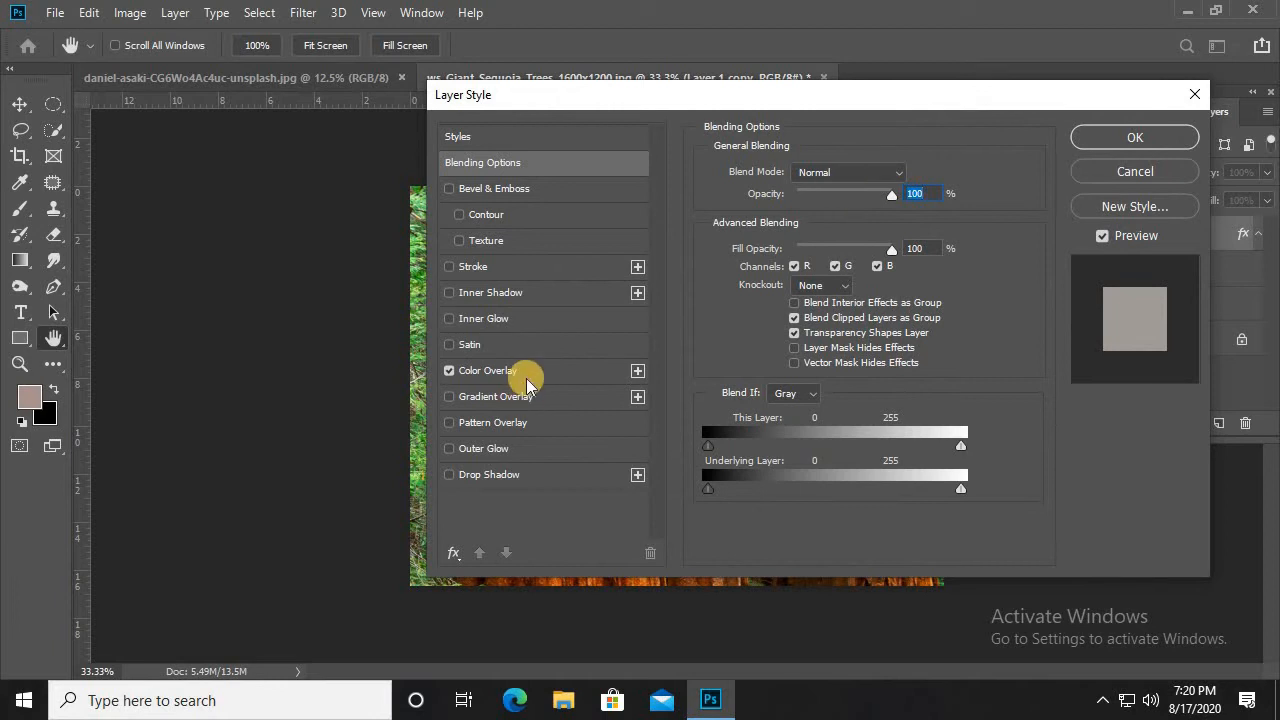
Choose Color Dodge as the blend mode of the copy's Color Overlay and apply the layer style.
left_click(524, 372)
left_click(878, 176)
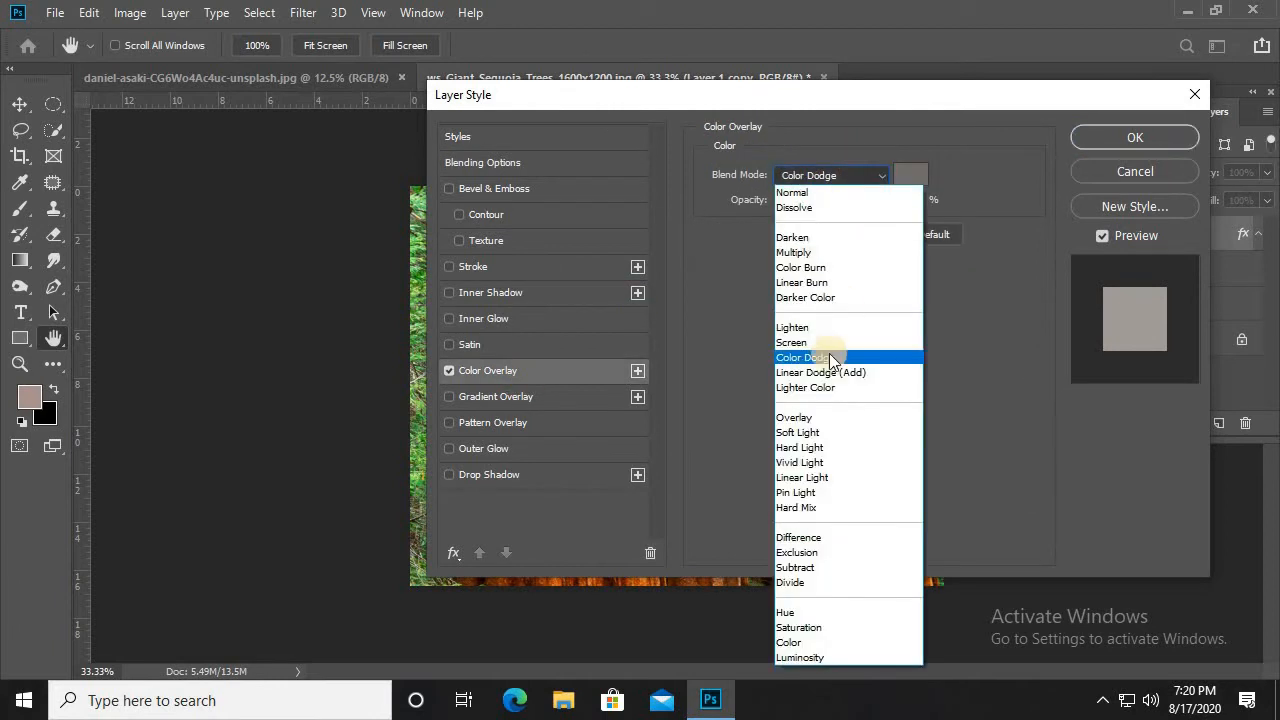
left_click(826, 360)
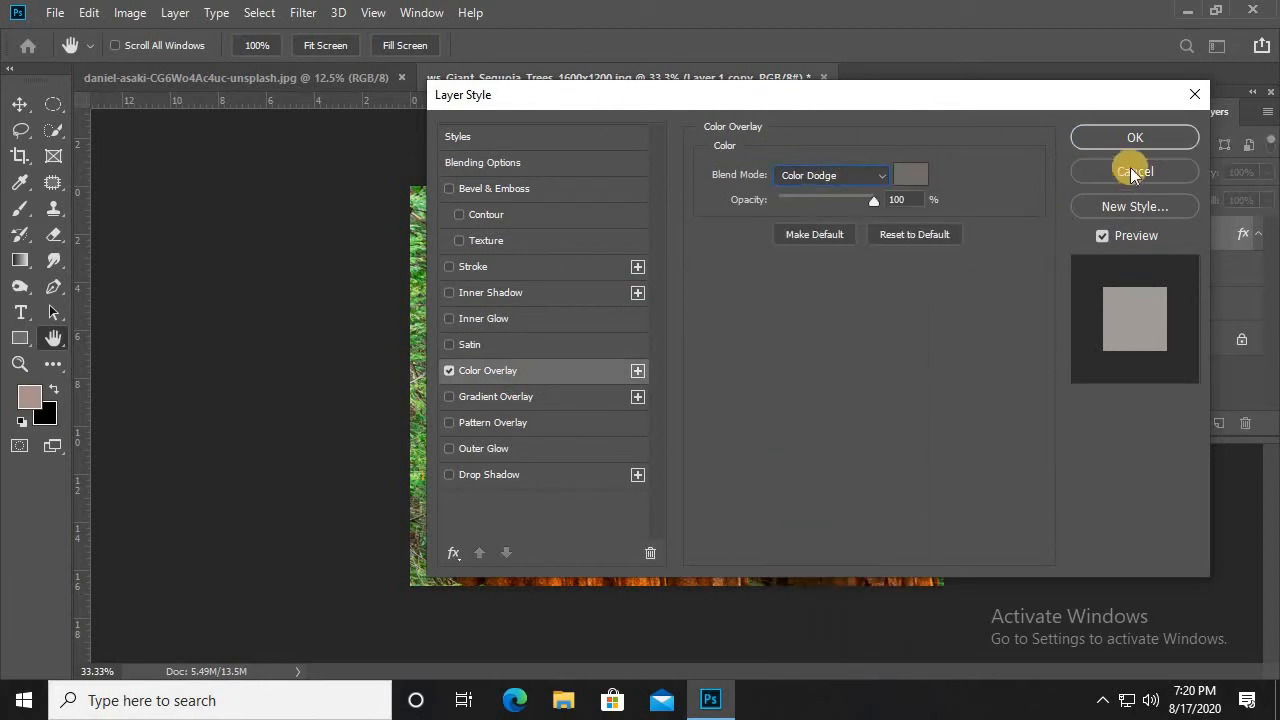
left_click(1125, 140)
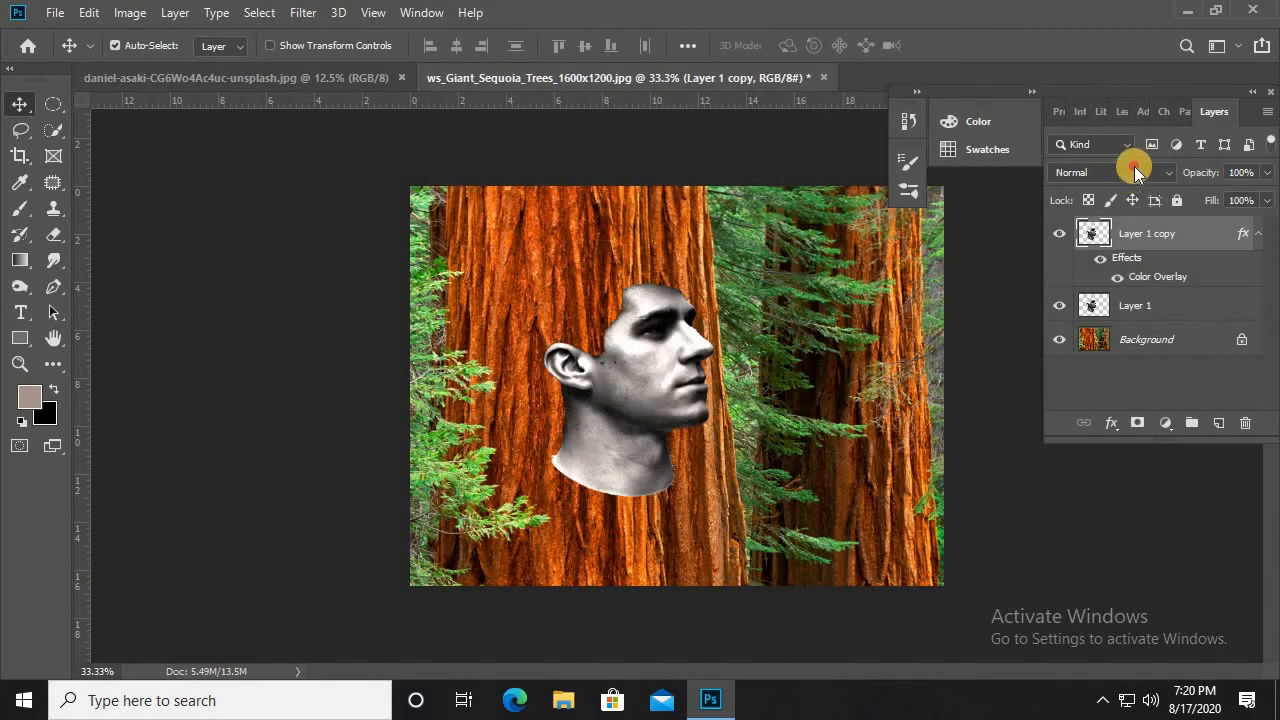
Set the Layer 1 copy blend mode to Multiply and the Layer 1 blend mode to Overlay.
left_click(1134, 170)
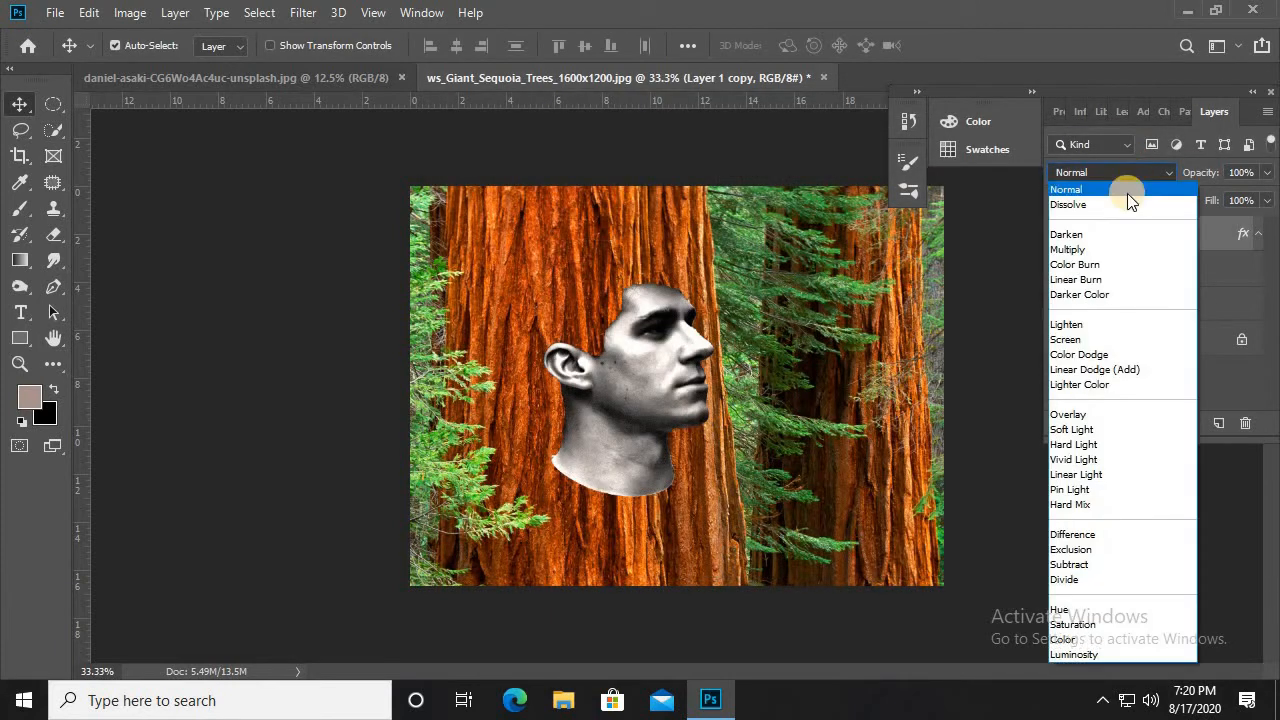
left_click(1111, 249)
left_click(1148, 316)
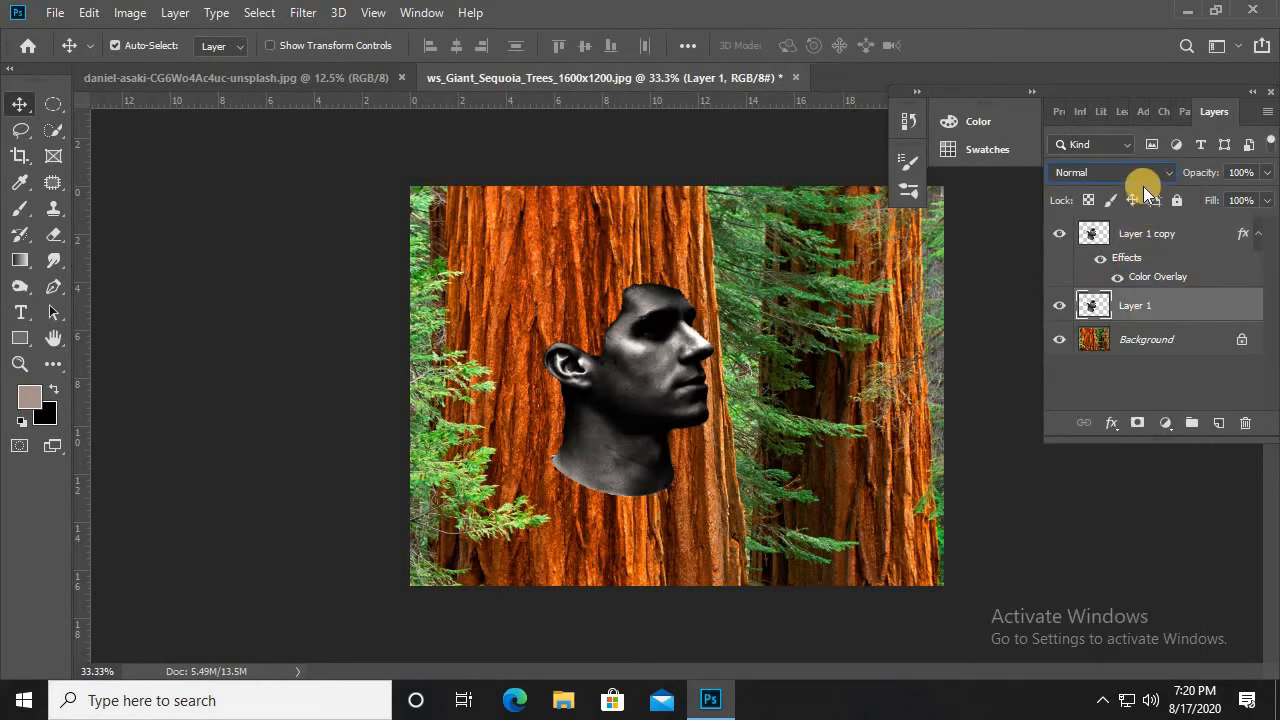
left_click(1137, 175)
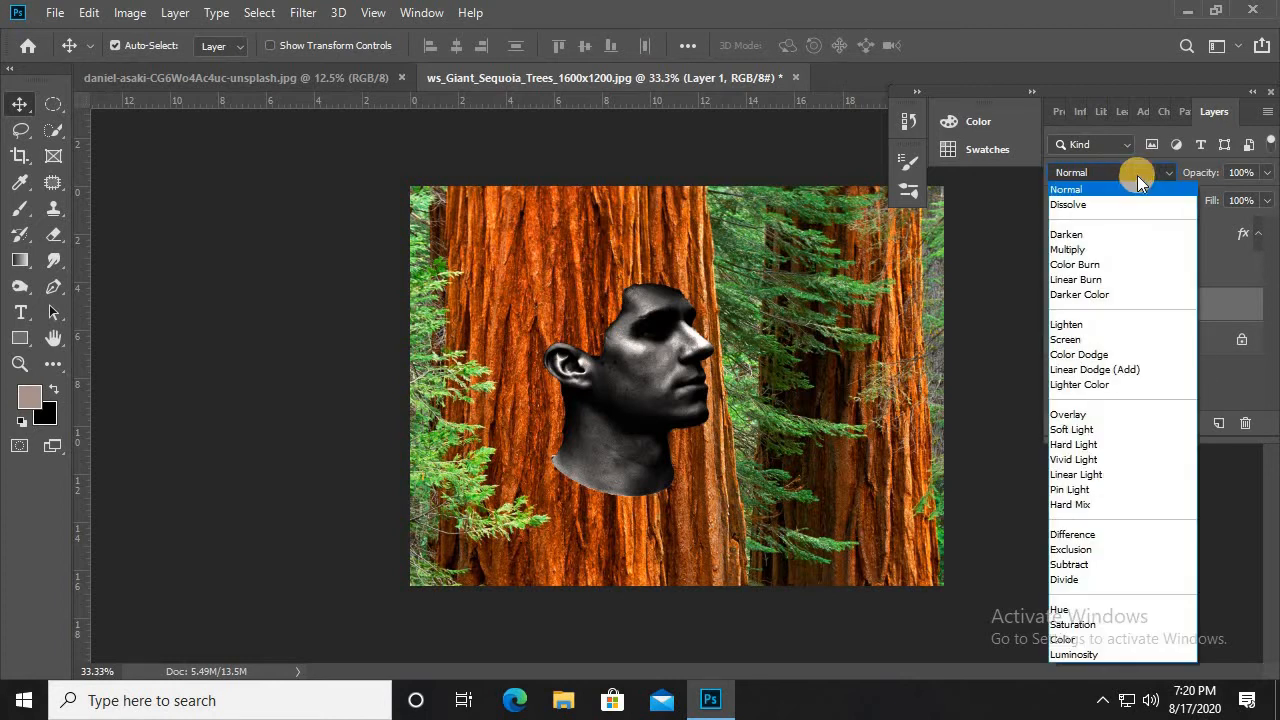
left_click(1088, 416)
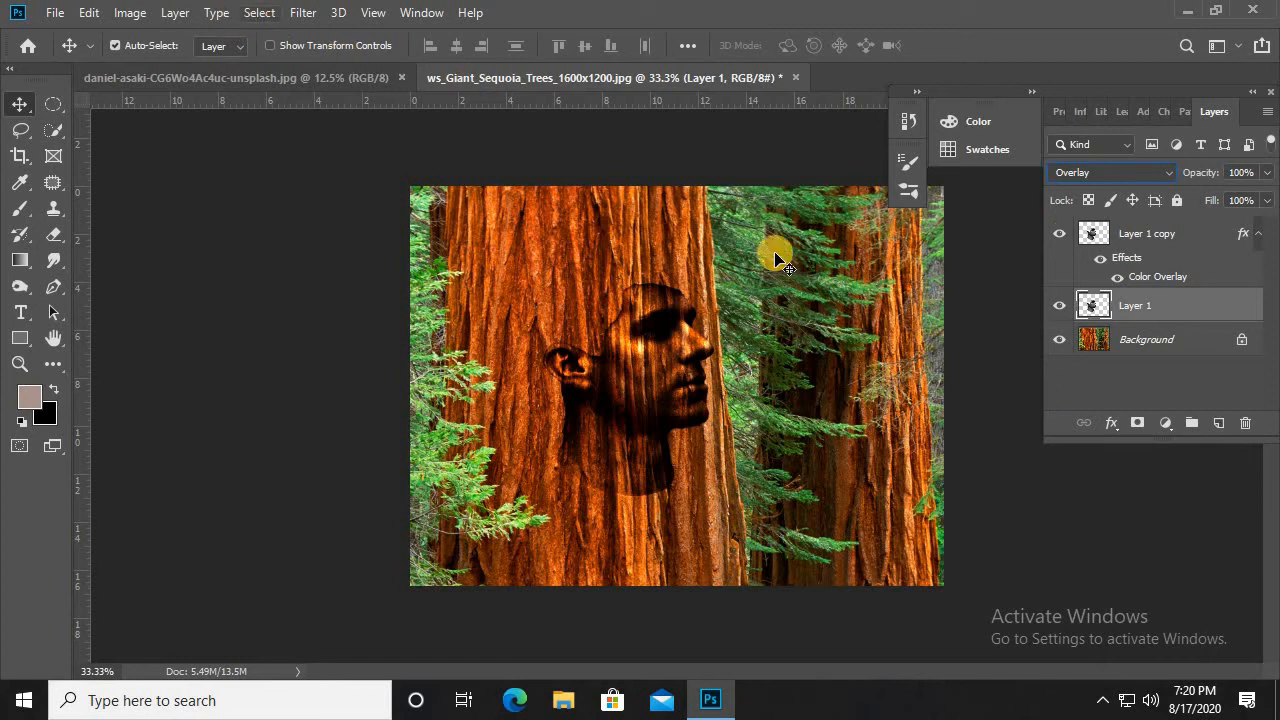
Apply Levels to Layer 1 with input levels 0, 1.68 and 184 and an output black level of 28.
left_click(131, 13)
mouse_move(257, 68)
left_click(356, 84)
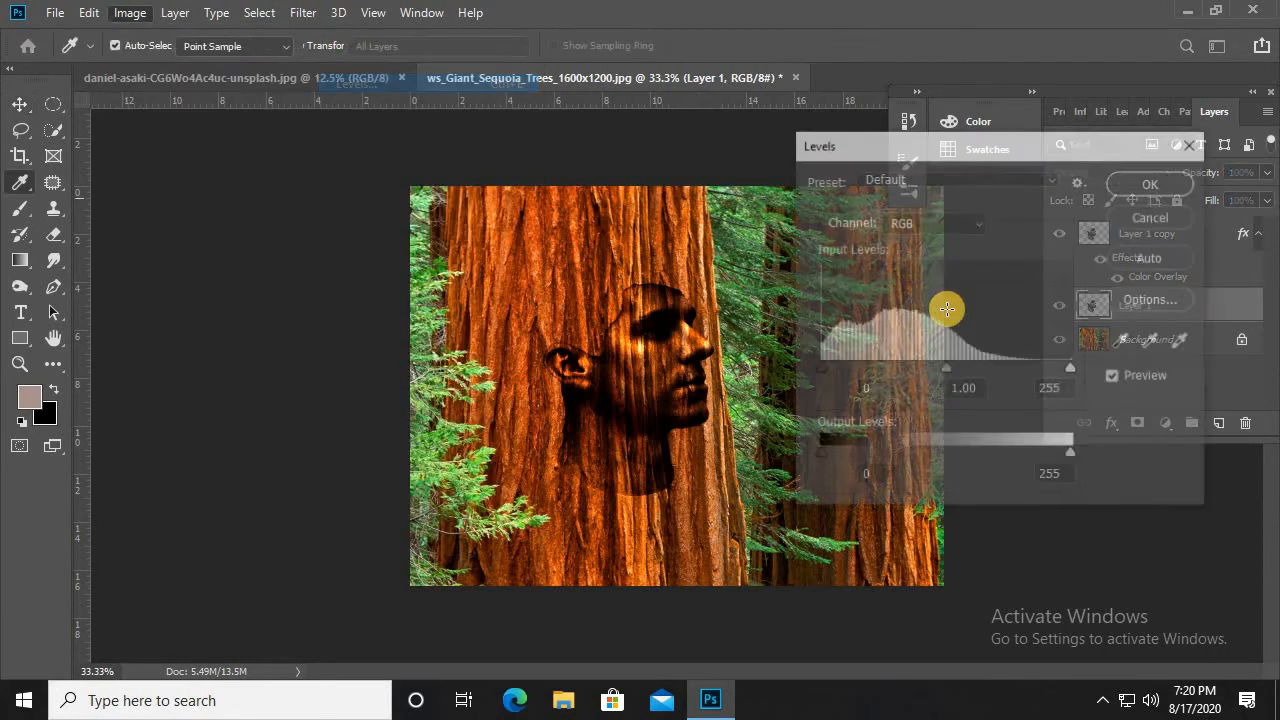
left_click_drag(921, 376, 962, 376)
mouse_move(822, 372)
left_mouse_down()
mouse_move(871, 371)
mouse_move(800, 366)
mouse_move(812, 368)
left_mouse_up()
left_click_drag(1074, 372, 1005, 378)
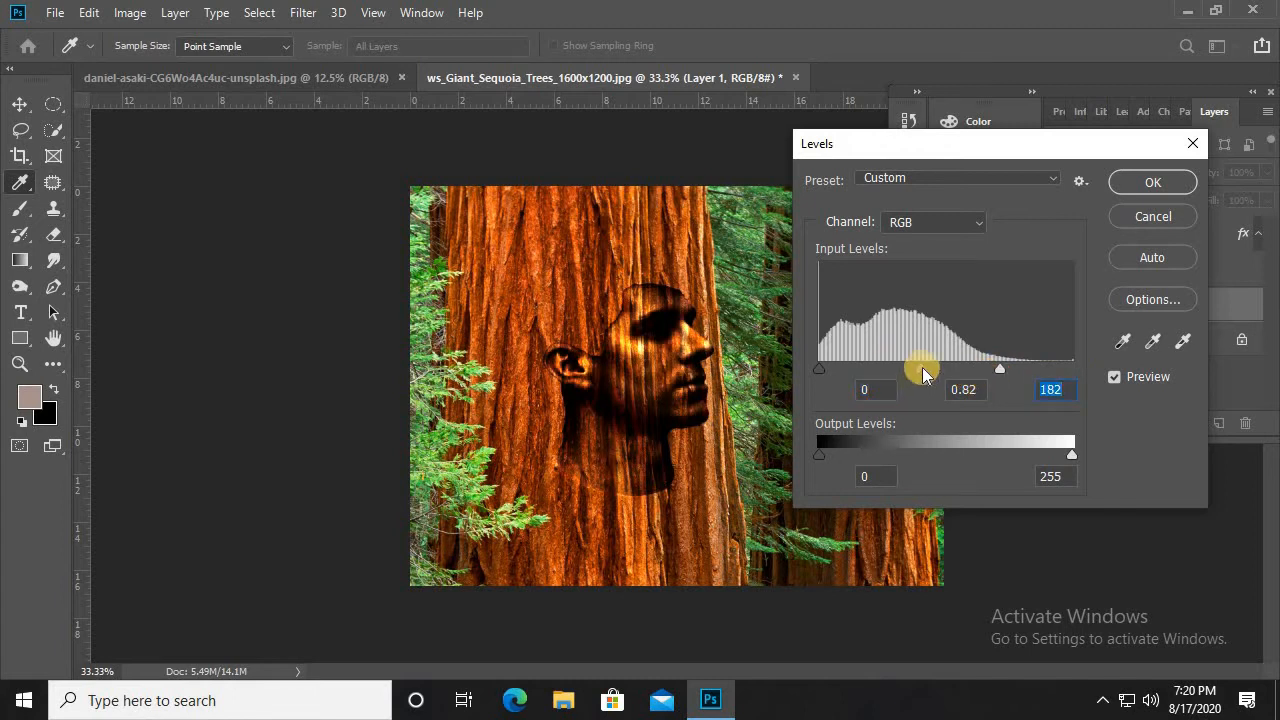
mouse_move(892, 366)
left_mouse_down()
mouse_move(934, 366)
mouse_move(876, 382)
left_mouse_up()
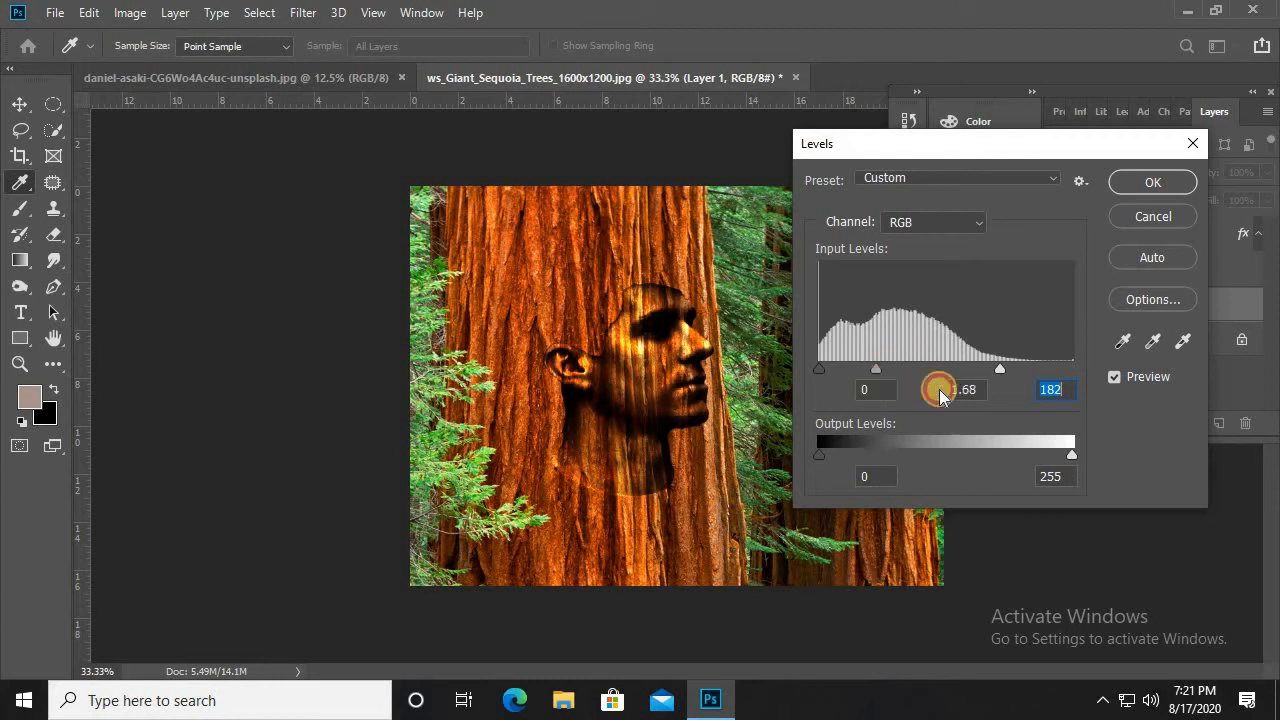
left_click_drag(980, 369, 989, 380)
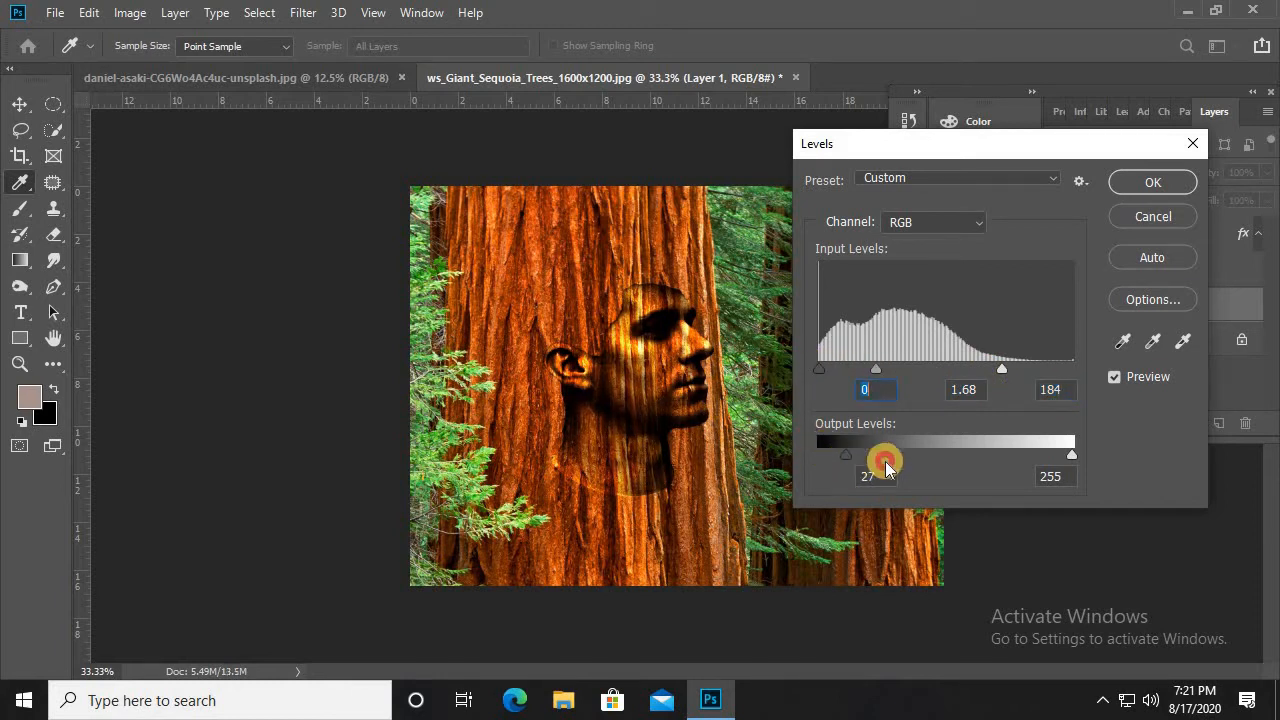
left_click_drag(885, 461, 853, 457)
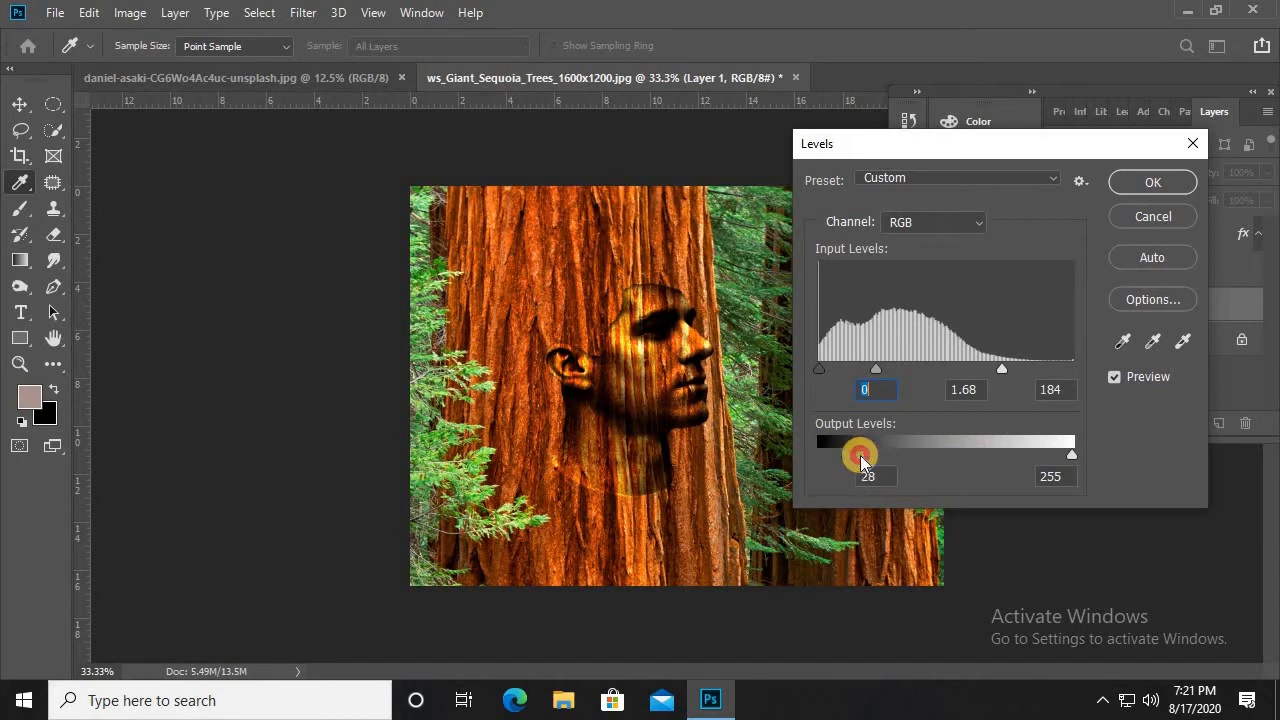
left_click(1153, 182)
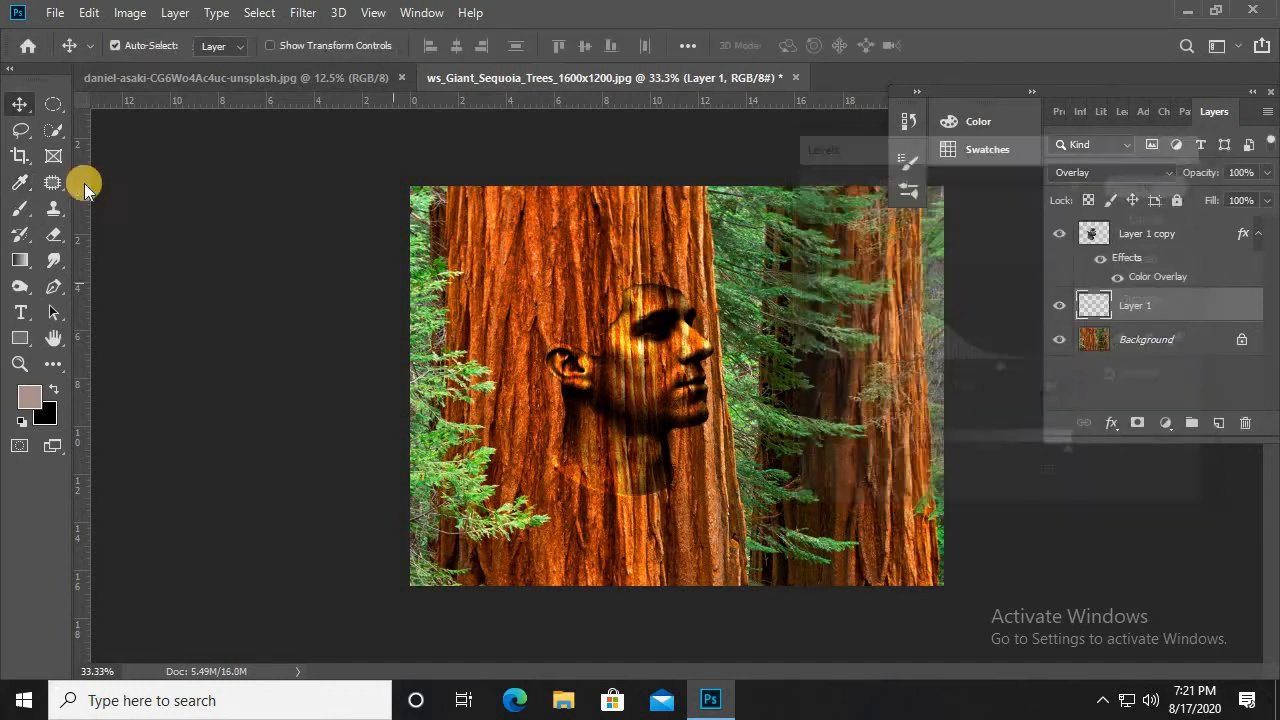
Select both face layers together and move the face so its profile extends past the trunk's edge.
left_click(1155, 234, "ctrl")
left_click_drag(651, 366, 677, 398)
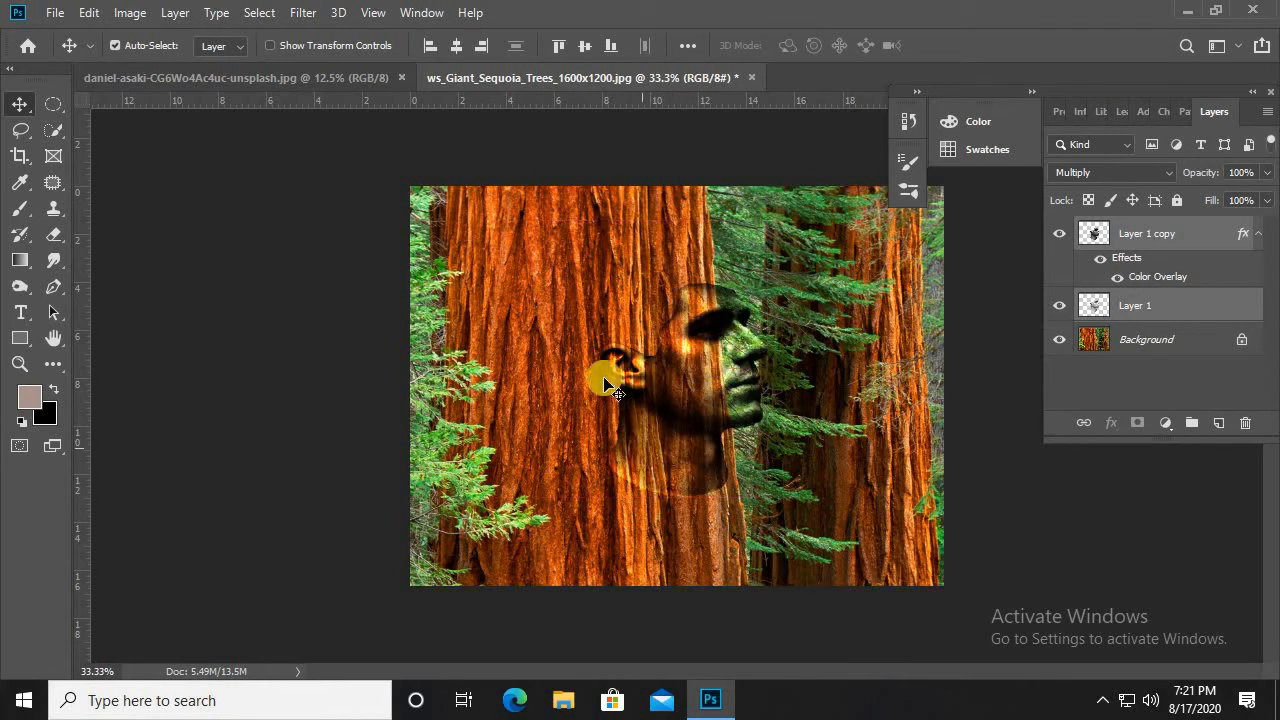
Copy an elliptical bark patch from the Background to a new layer and place it behind the front of the face.
left_click(1128, 352)
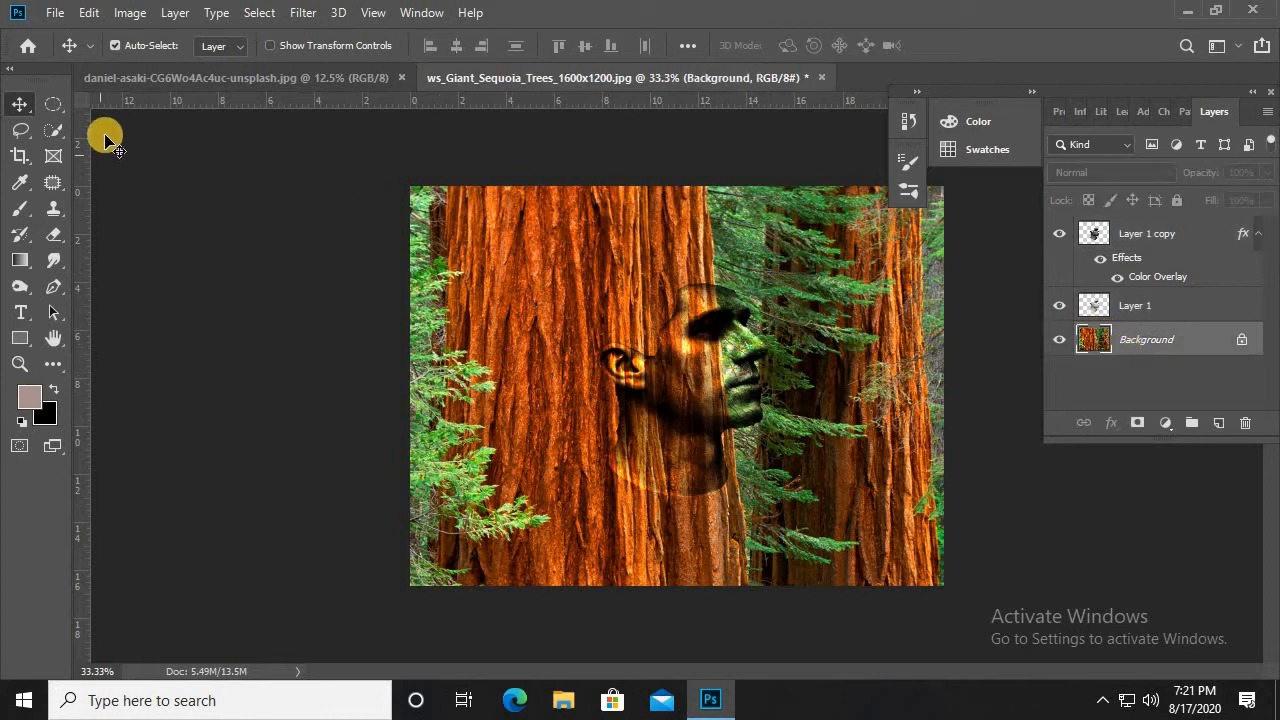
left_click(53, 104)
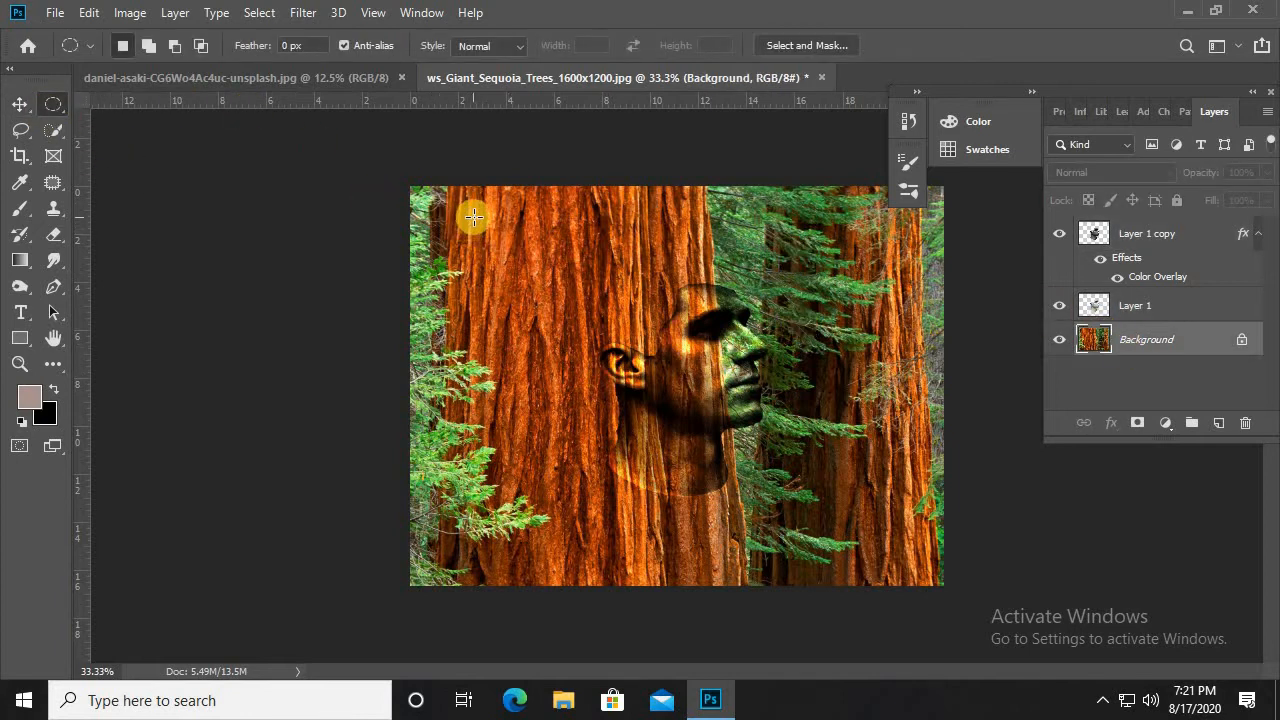
left_click_drag(474, 217, 590, 385)
key("ctrl+c")
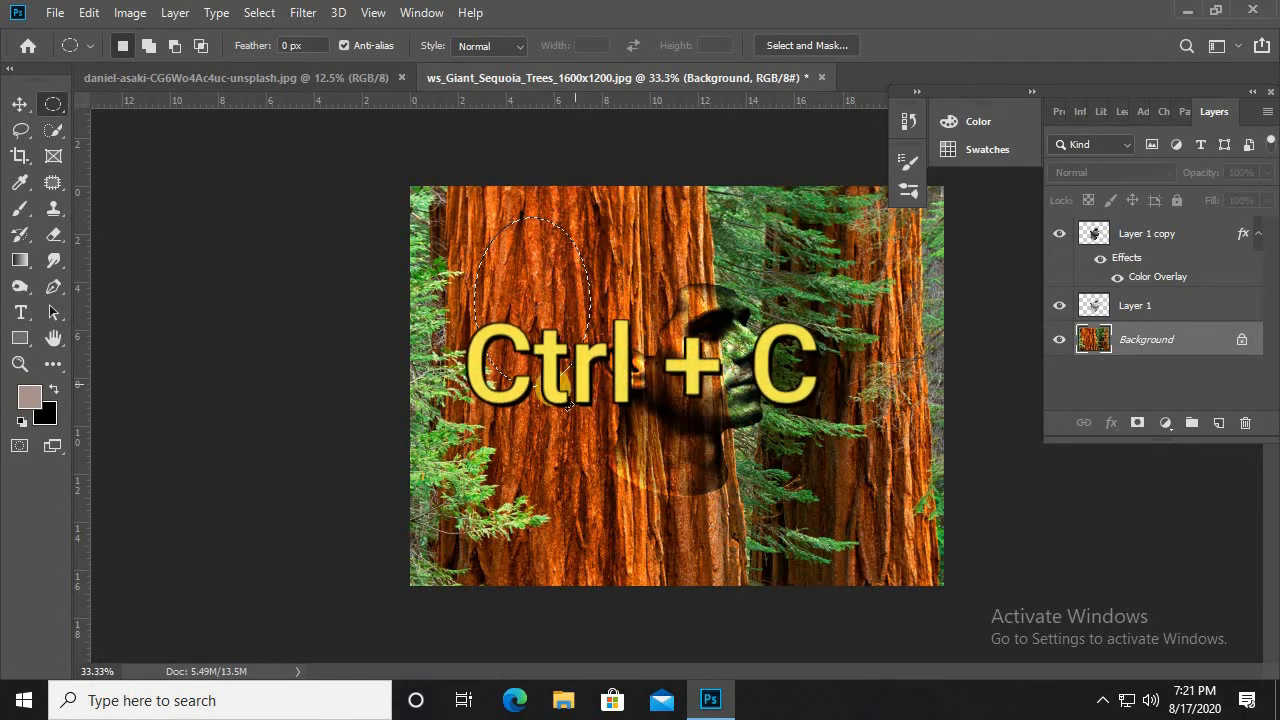
key("ctrl+v")
left_click(64, 102)
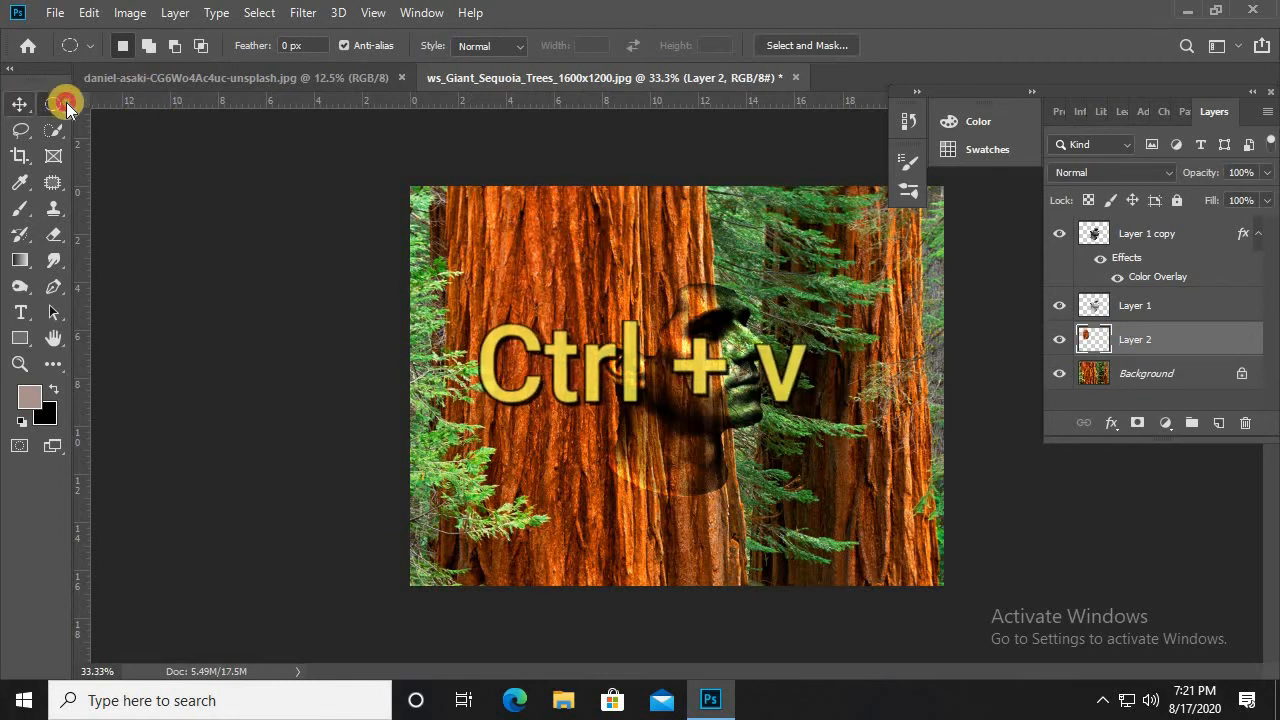
key("v")
left_click_drag(606, 323, 710, 342)
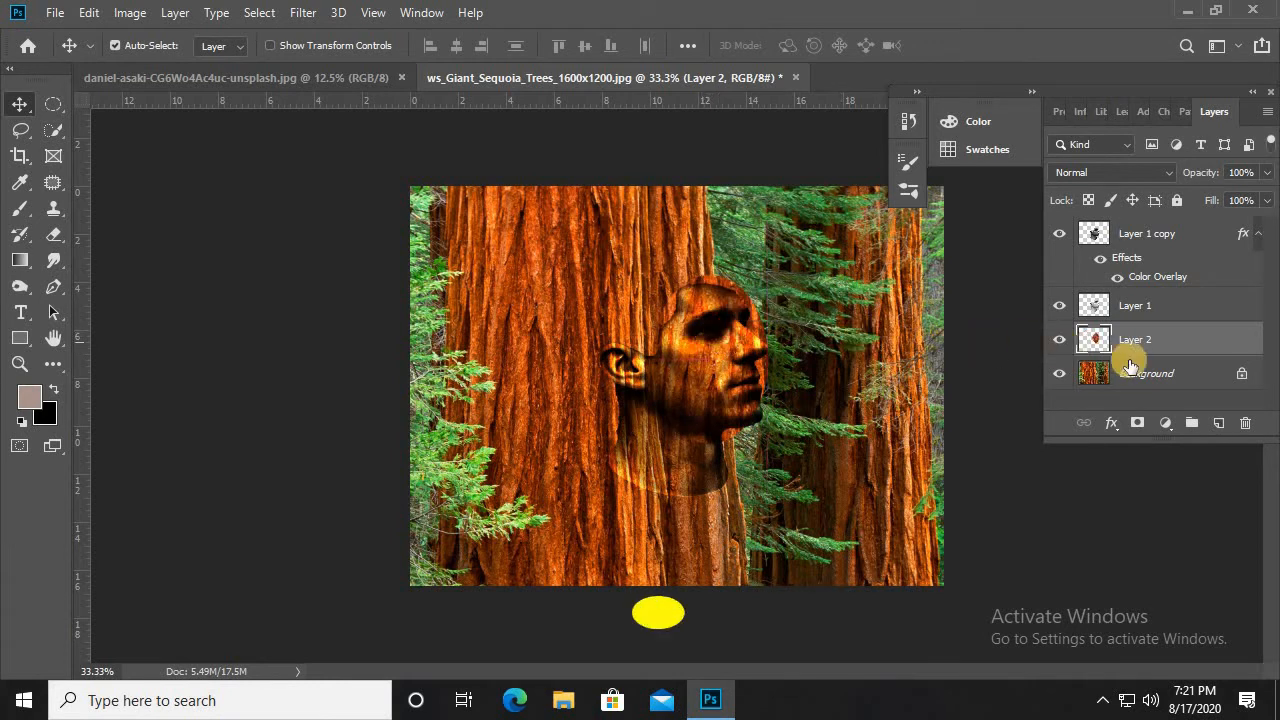
Erase the parts of Layer 2 outside the face using the inverted outline of Layer 1, and deselect.
left_click(1140, 308)
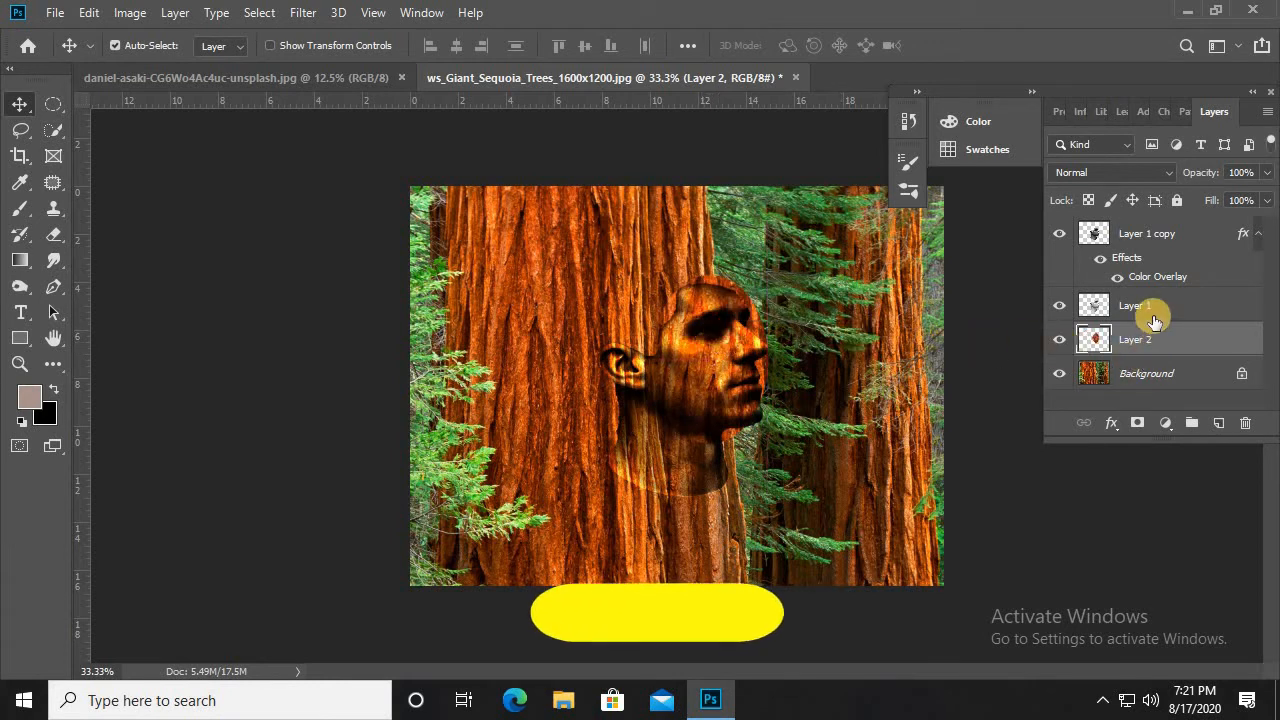
left_click(1094, 306, "ctrl")
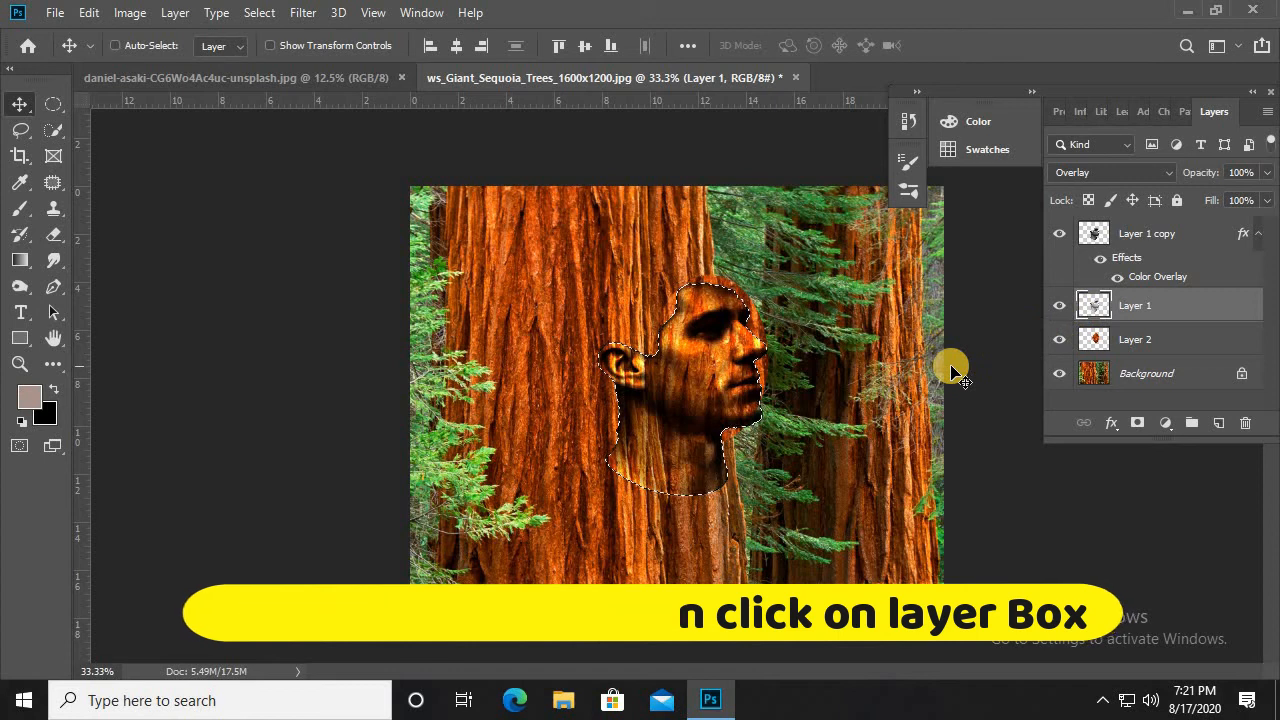
key("ctrl+shift+i")
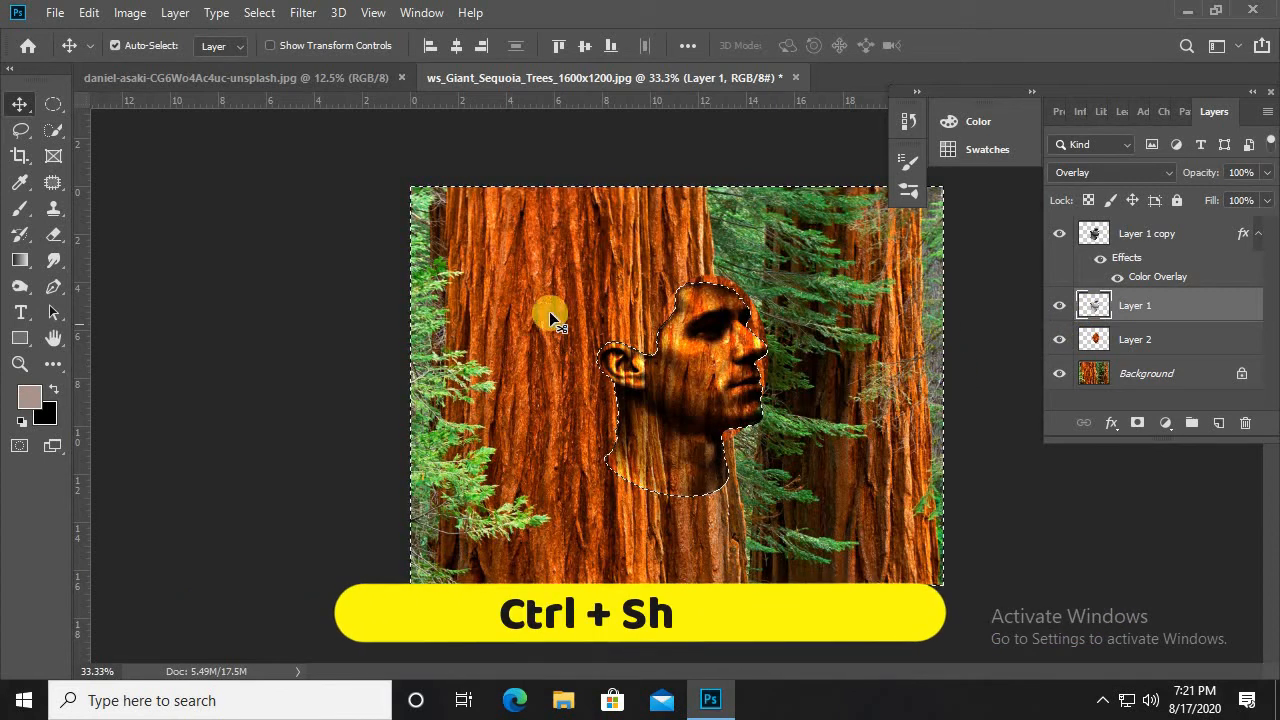
left_click(54, 234)
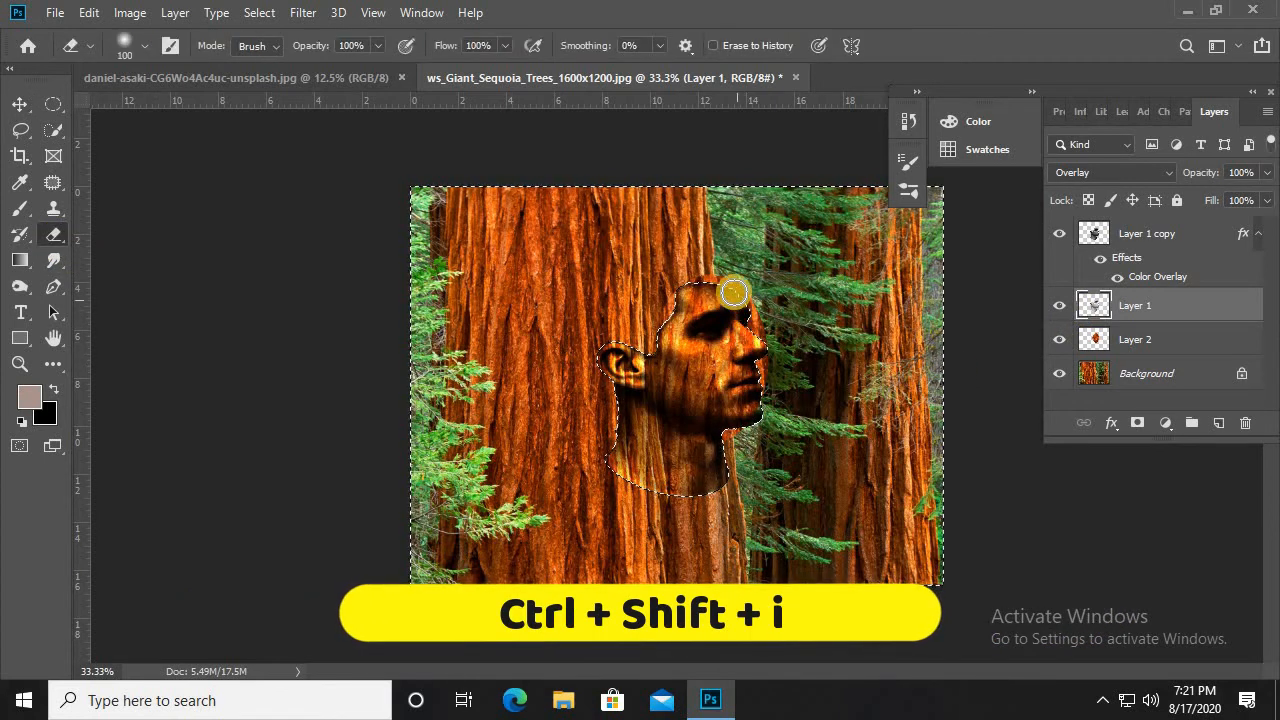
left_click(1097, 350)
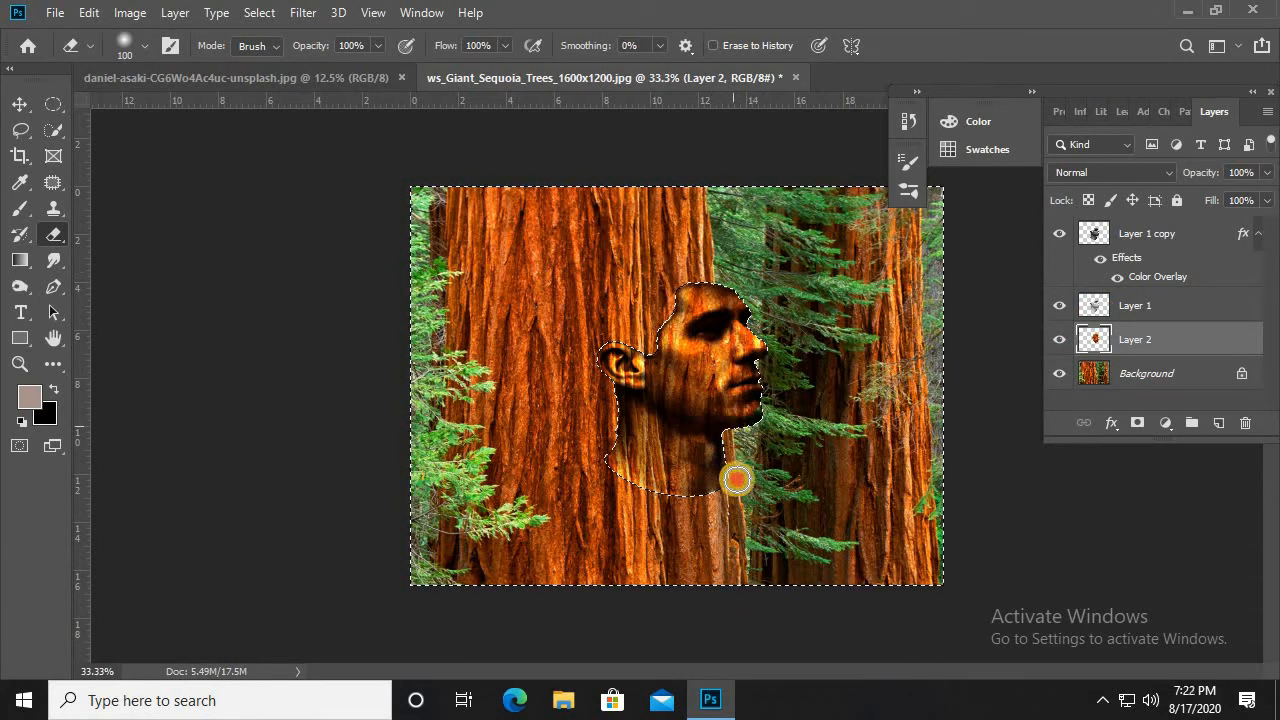
left_click(47, 106)
key("ctrl+d")
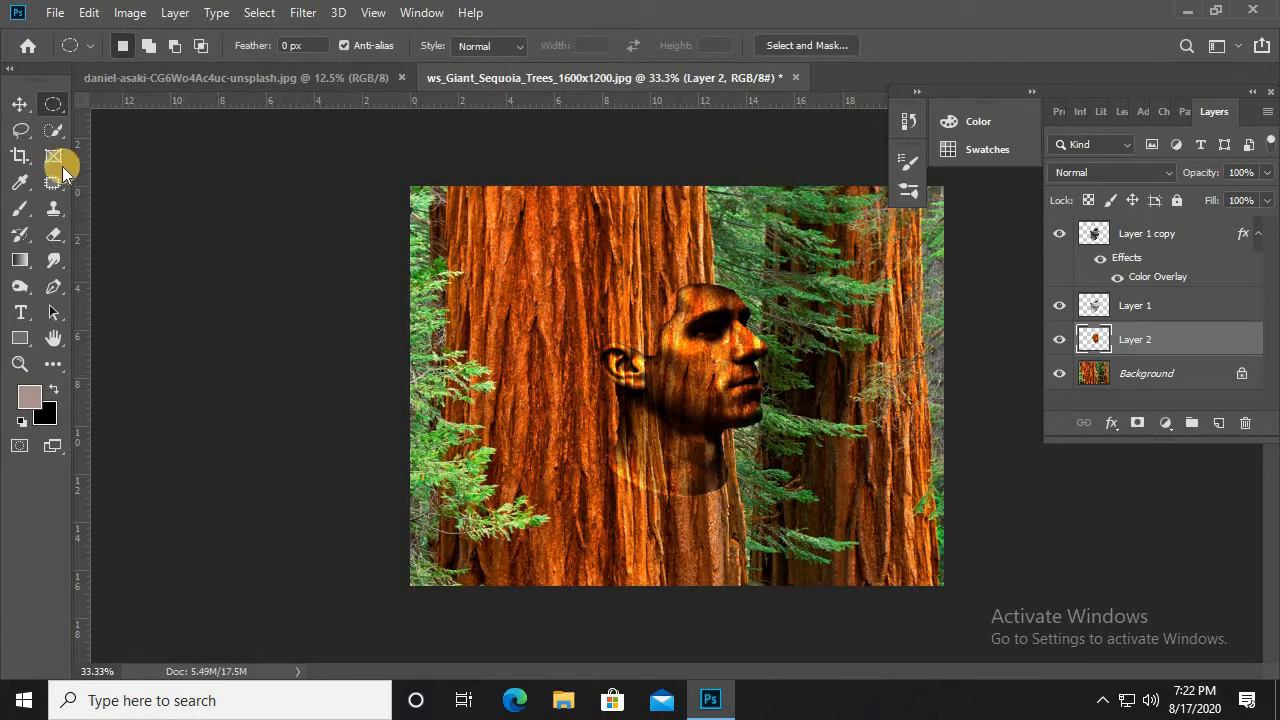
Soften the outer edges of the head, ear and neck on Layer 1 copy with a soft 100 px Eraser.
left_click(55, 235)
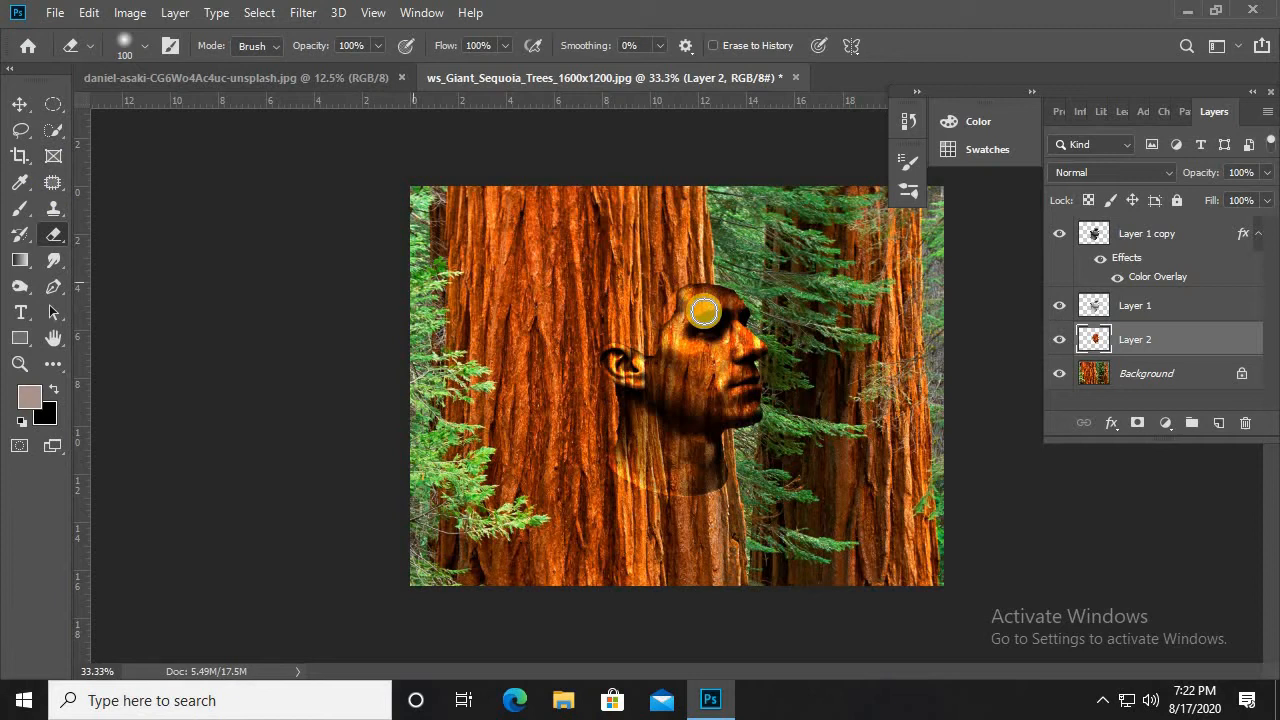
left_click(1147, 316)
left_click(1137, 232, "shift")
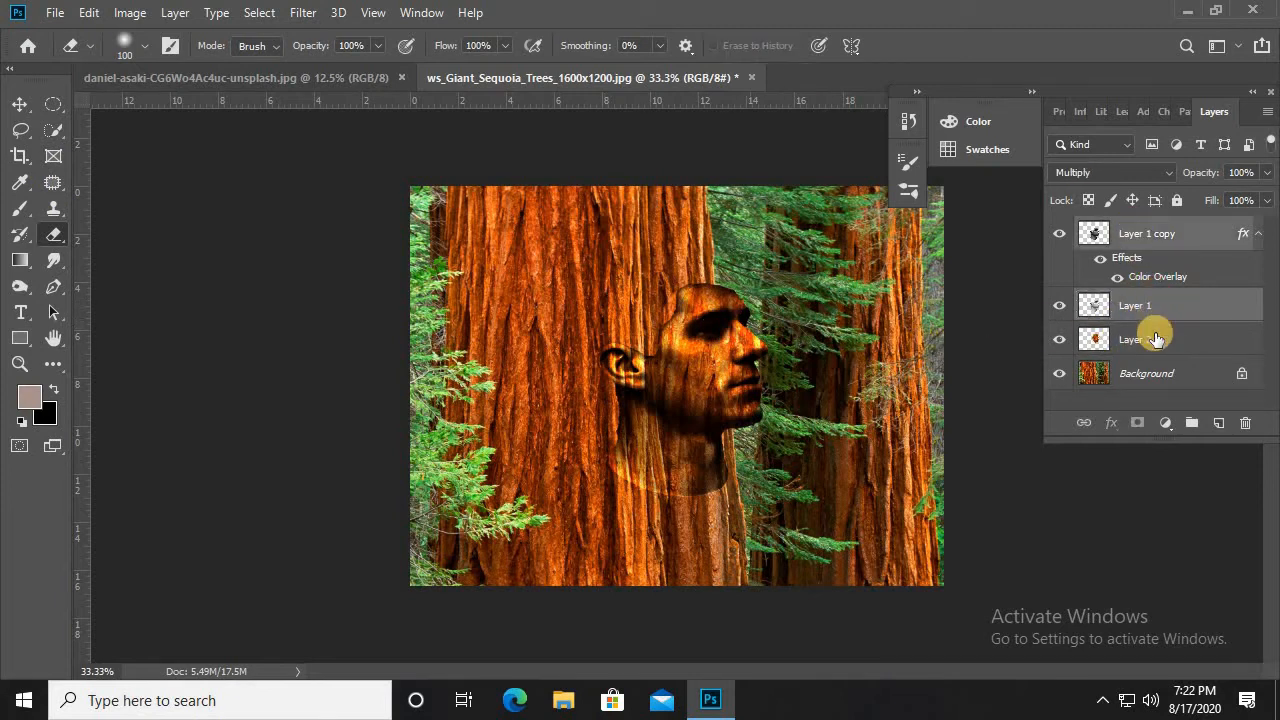
left_click(1155, 339, "shift")
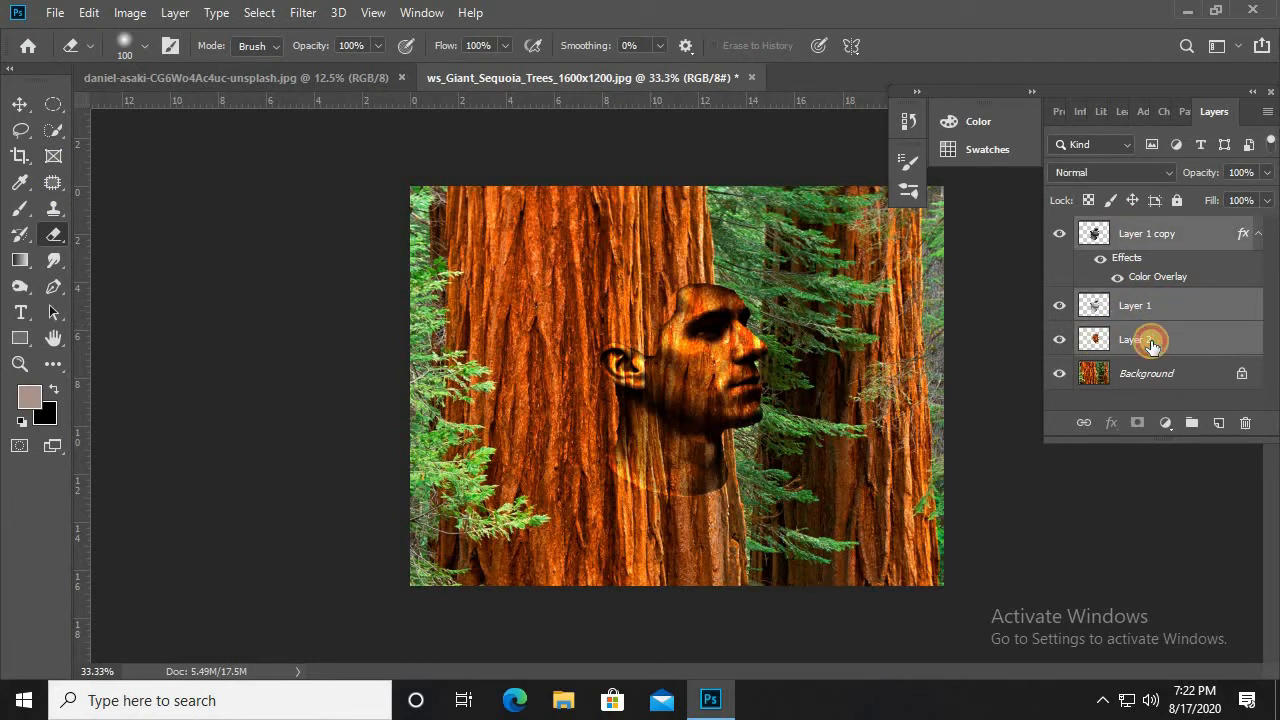
left_click(1163, 305)
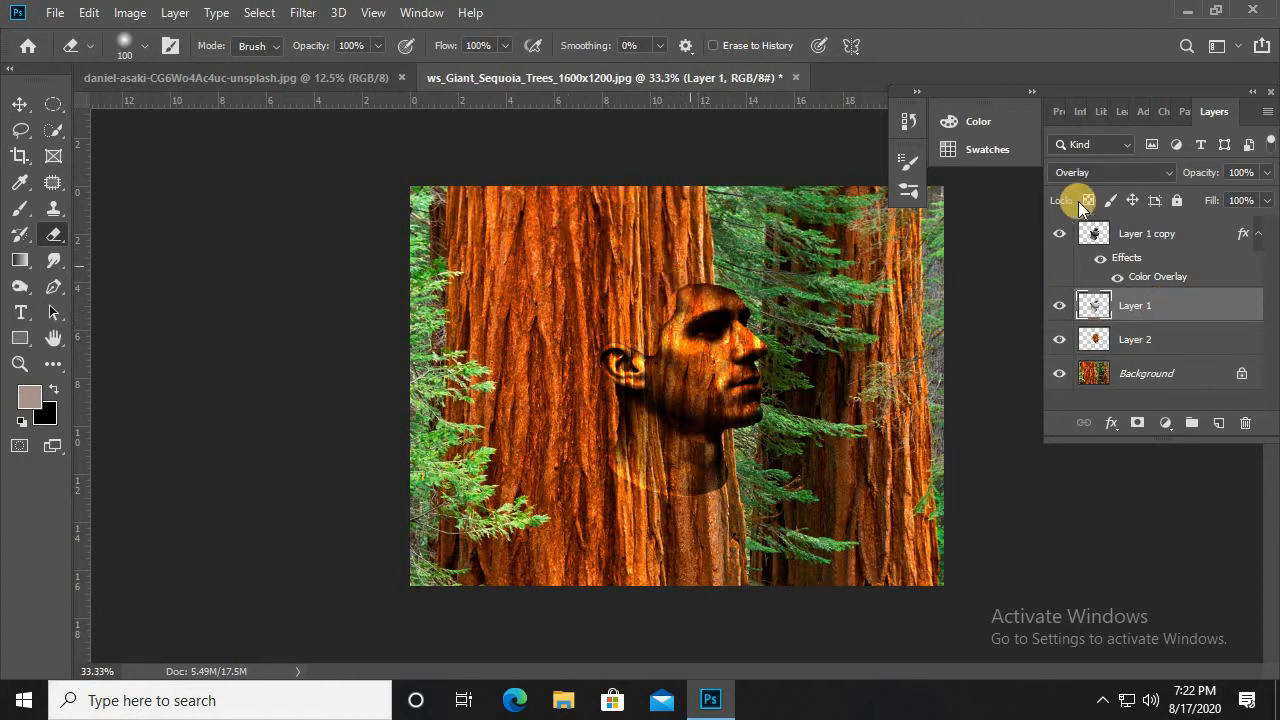
left_click(1094, 233)
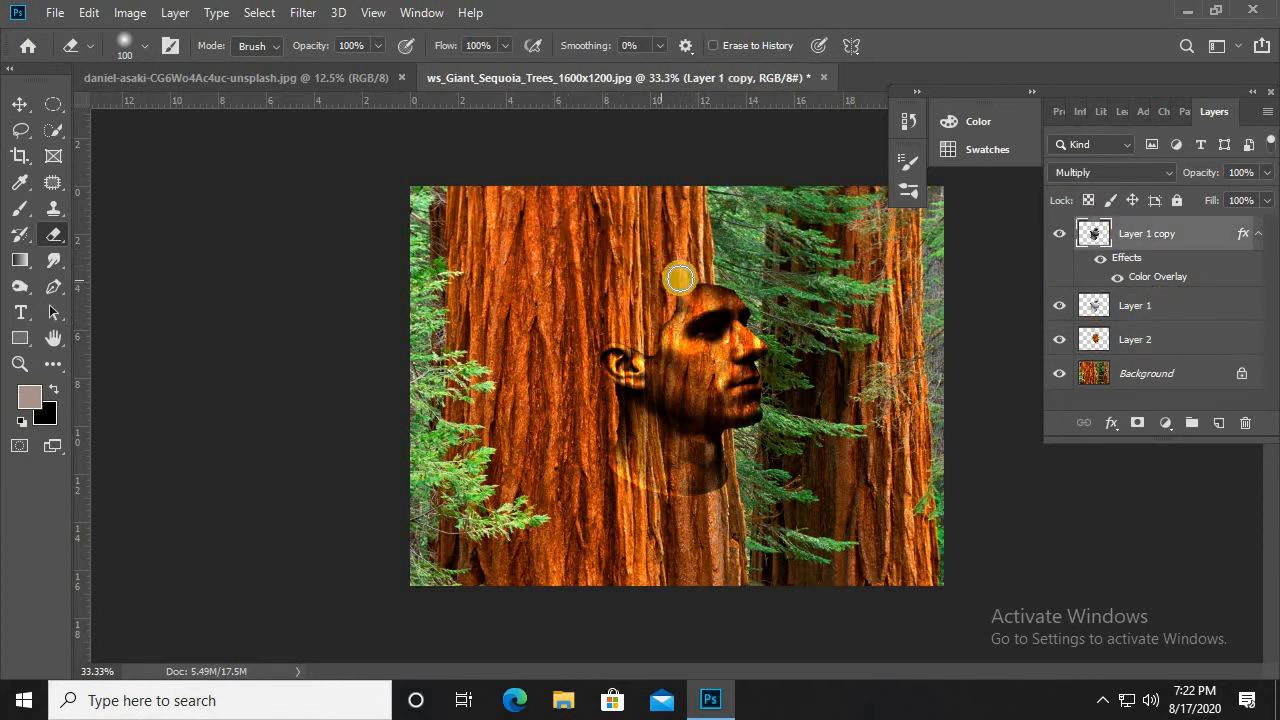
right_click(688, 276)
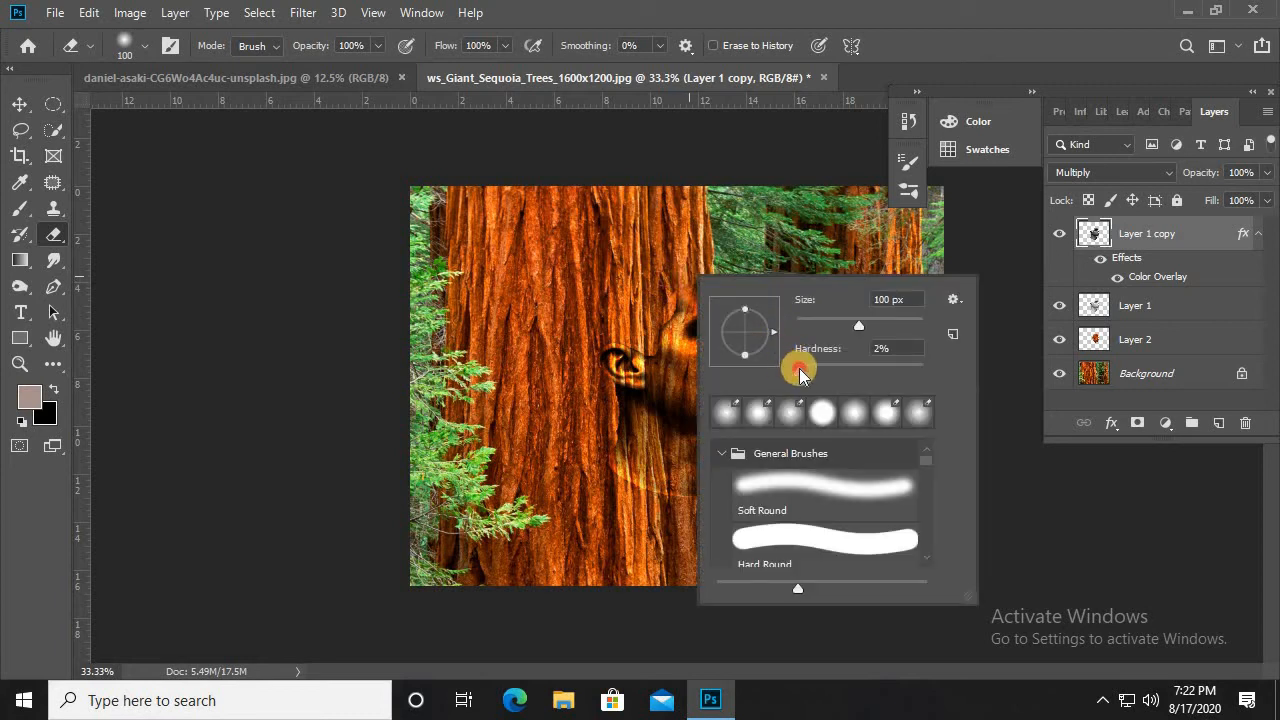
left_click(686, 266)
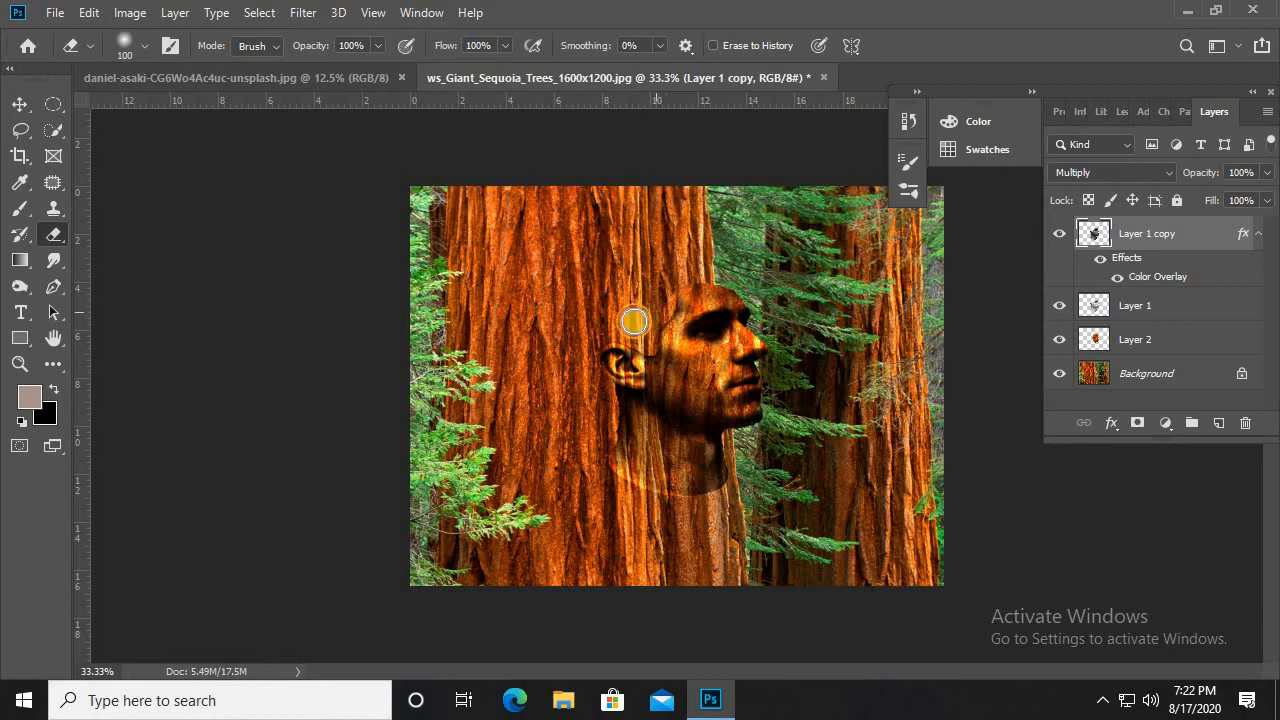
mouse_move(644, 348)
left_mouse_down()
mouse_move(595, 333)
mouse_move(613, 345)
mouse_move(575, 343)
mouse_move(598, 361)
mouse_move(611, 402)
mouse_move(607, 468)
mouse_move(645, 500)
mouse_move(649, 481)
mouse_move(713, 504)
mouse_move(734, 492)
mouse_move(641, 489)
mouse_move(588, 453)
mouse_move(660, 500)
left_mouse_up()
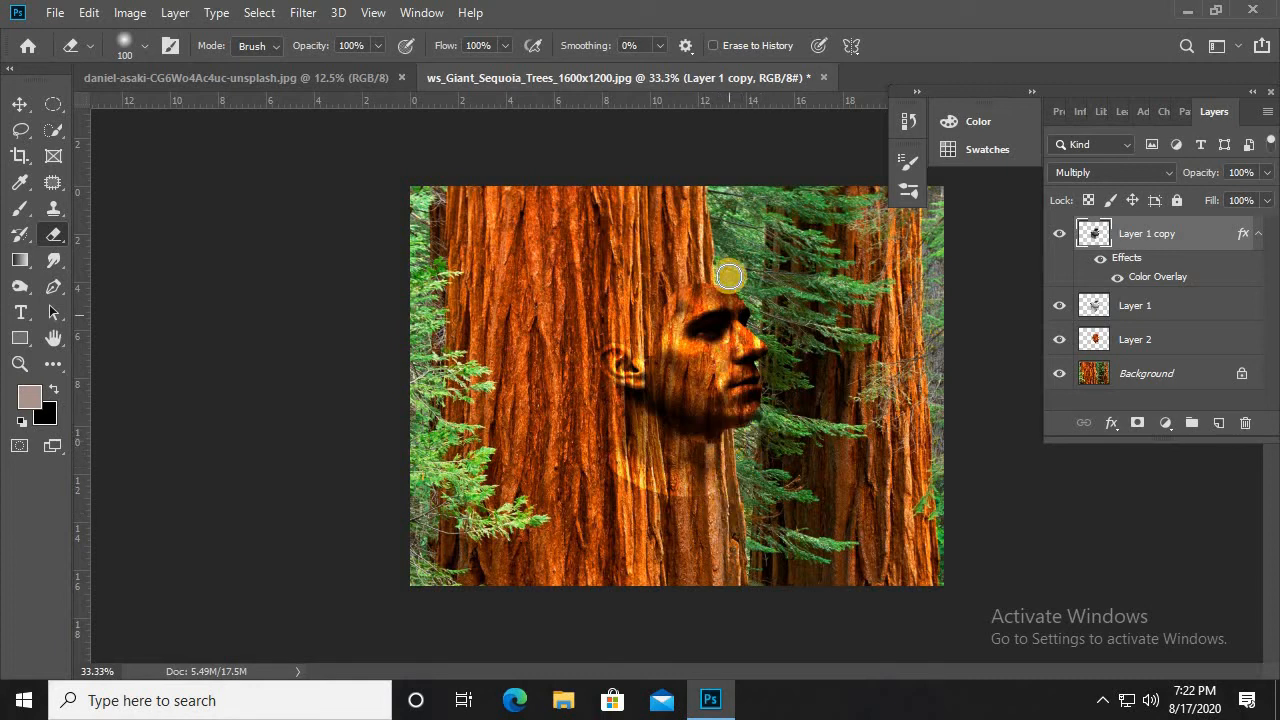
Erase the outer edges of the head, ear and neck on Layer 1 and lower its opacity to about 48%.
left_click(1156, 301)
key("alt+bracketleft")
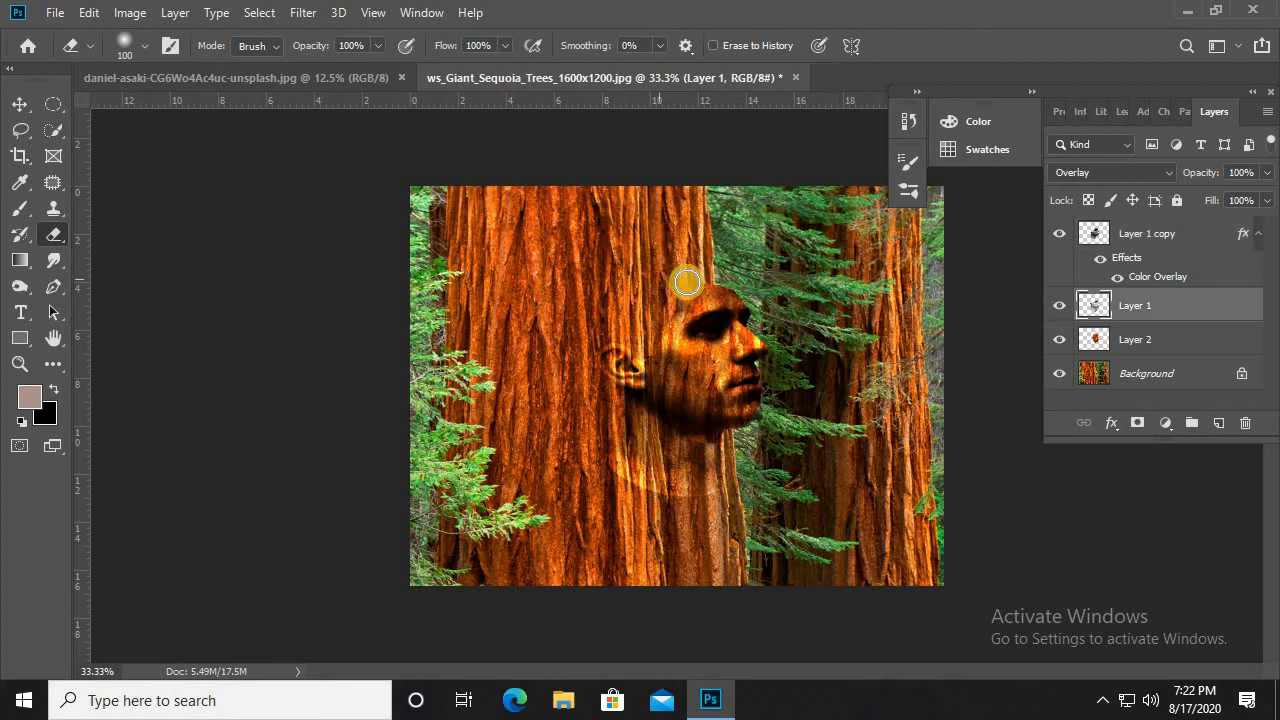
mouse_move(624, 334)
left_mouse_down()
mouse_move(592, 406)
mouse_move(613, 468)
mouse_move(742, 505)
mouse_move(751, 492)
mouse_move(729, 454)
mouse_move(725, 517)
left_mouse_up()
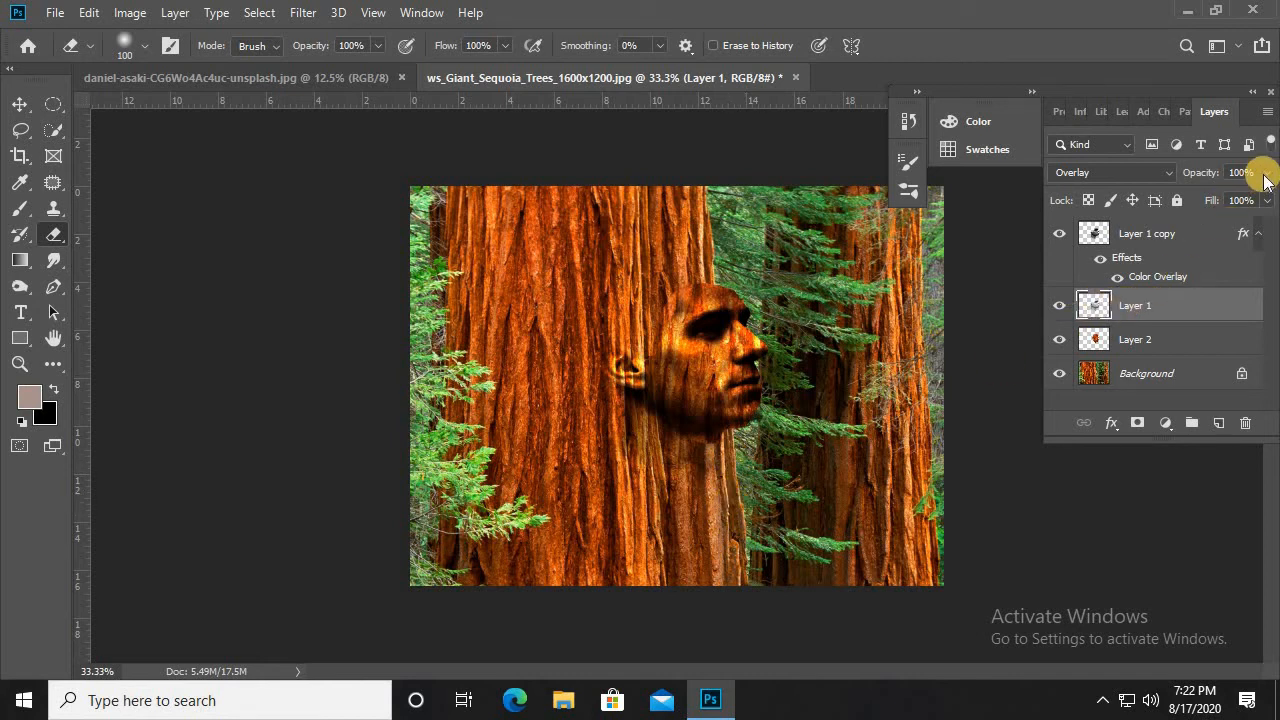
left_click(1266, 175)
left_click_drag(1211, 202, 1217, 196)
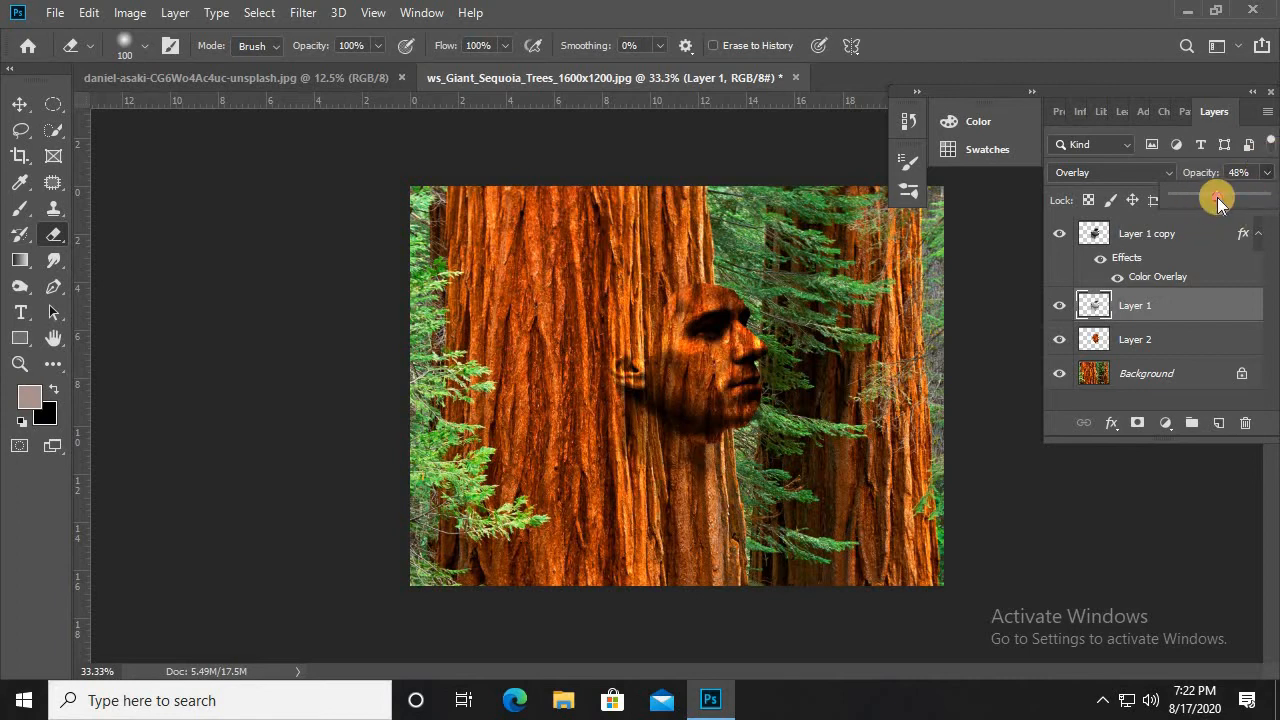
left_click_drag(1213, 197, 1221, 199)
Erase the edges of the Layer 2 bark patch around the forehead and jaw.
left_click(1168, 343)
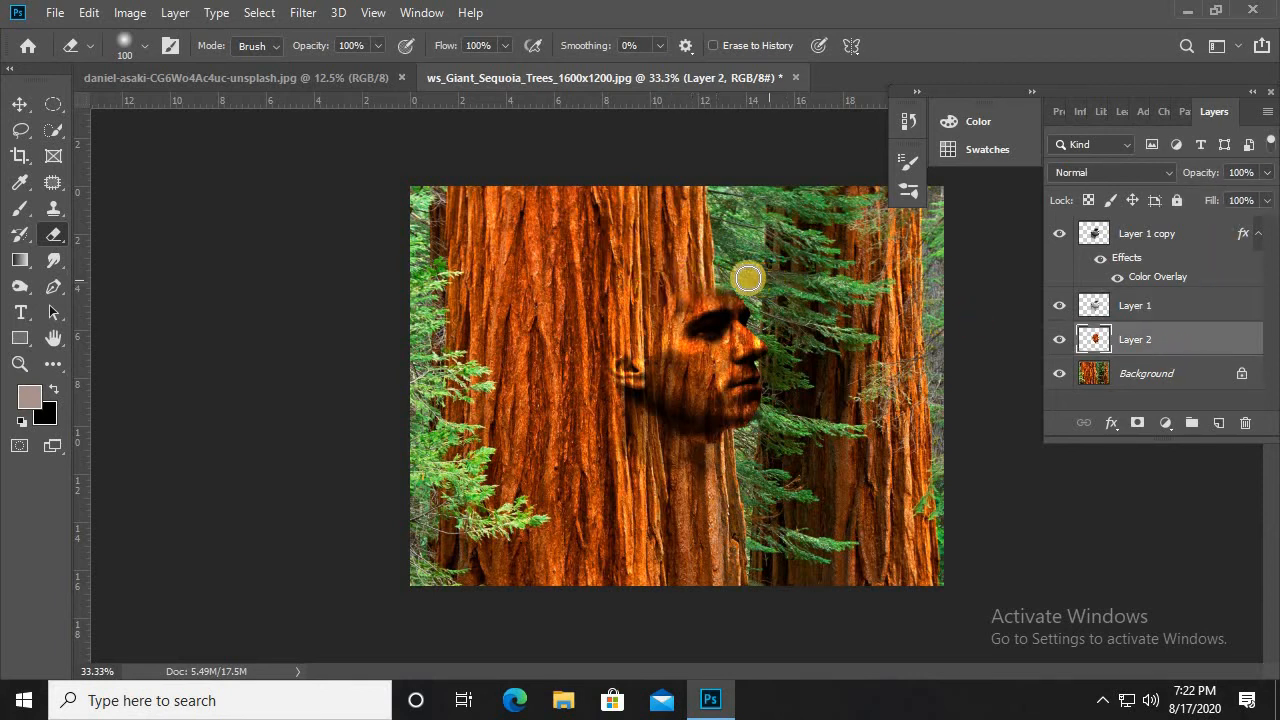
mouse_move(690, 446)
left_mouse_down()
mouse_move(737, 456)
mouse_move(657, 432)
mouse_move(721, 464)
mouse_move(750, 436)
mouse_move(727, 447)
mouse_move(743, 436)
mouse_move(715, 405)
mouse_move(681, 282)
left_mouse_up()
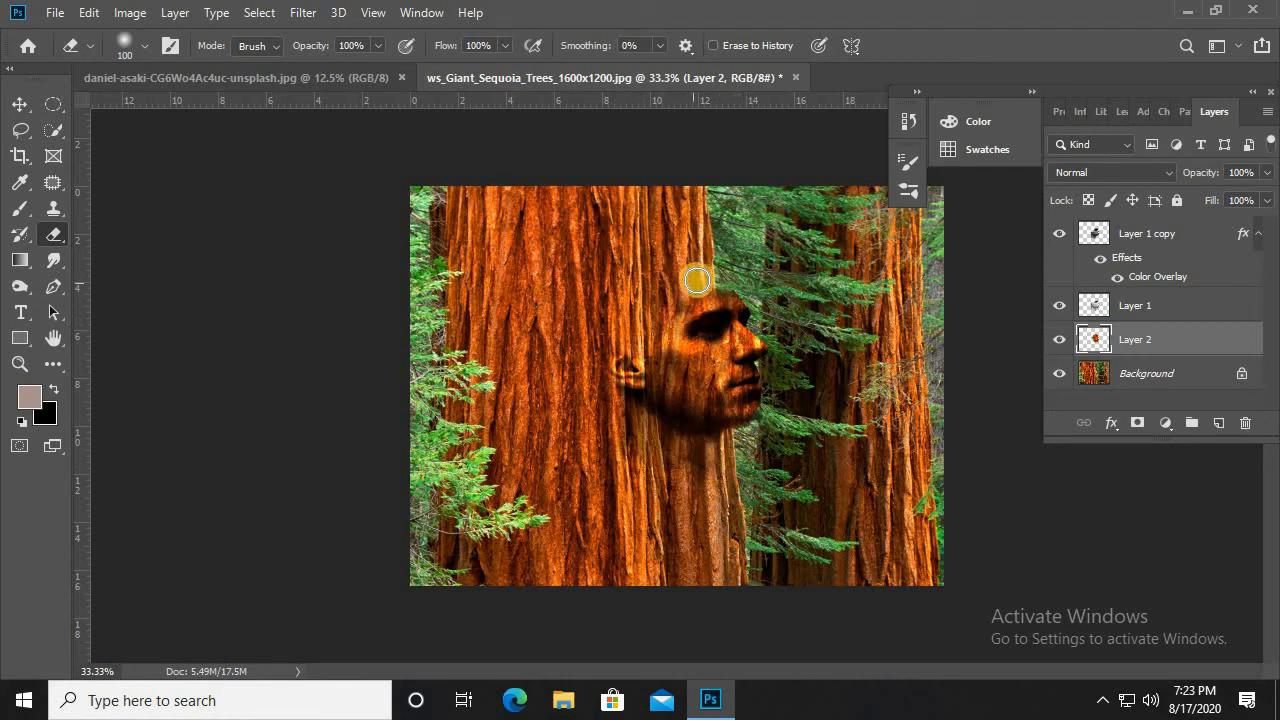
Select Layer 1 copy, Layer 1 and Layer 2 together and shift the face slightly down and left on the trunk.
left_click(17, 104)
left_click(1133, 305, "ctrl")
left_click(1130, 236, "ctrl")
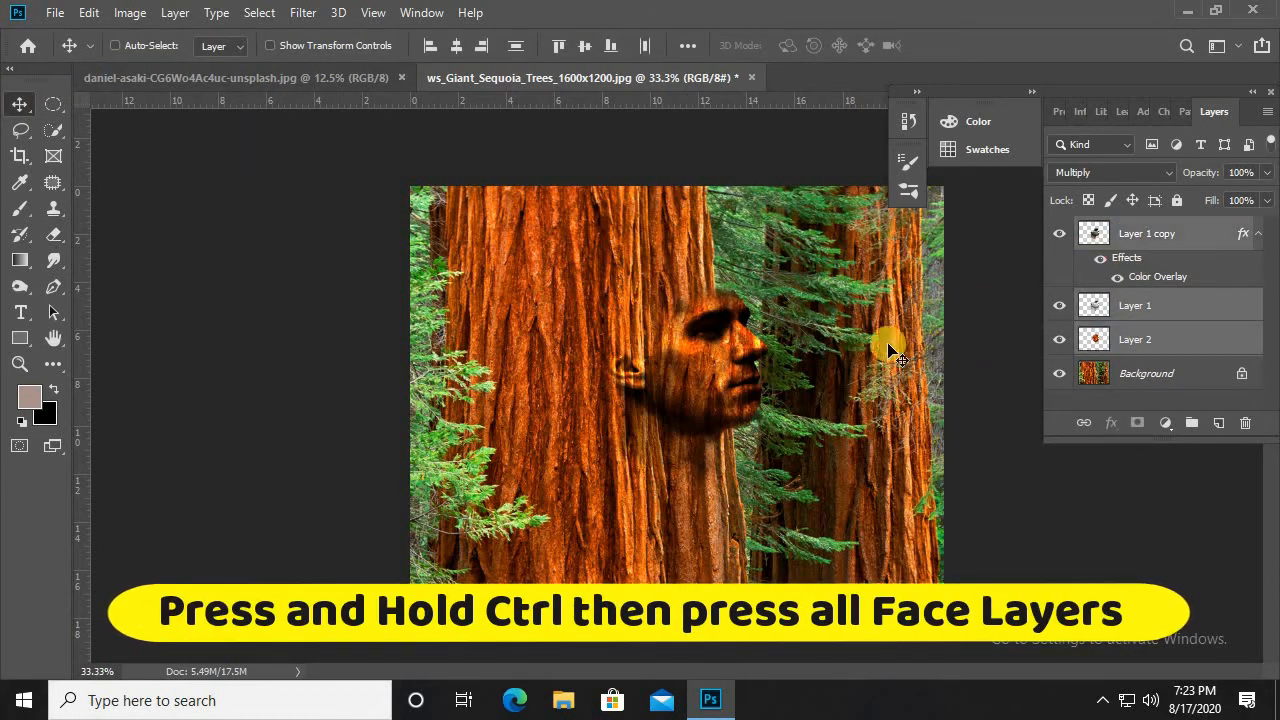
mouse_move(700, 363)
left_mouse_down()
mouse_move(702, 345)
mouse_move(696, 381)
left_mouse_up()
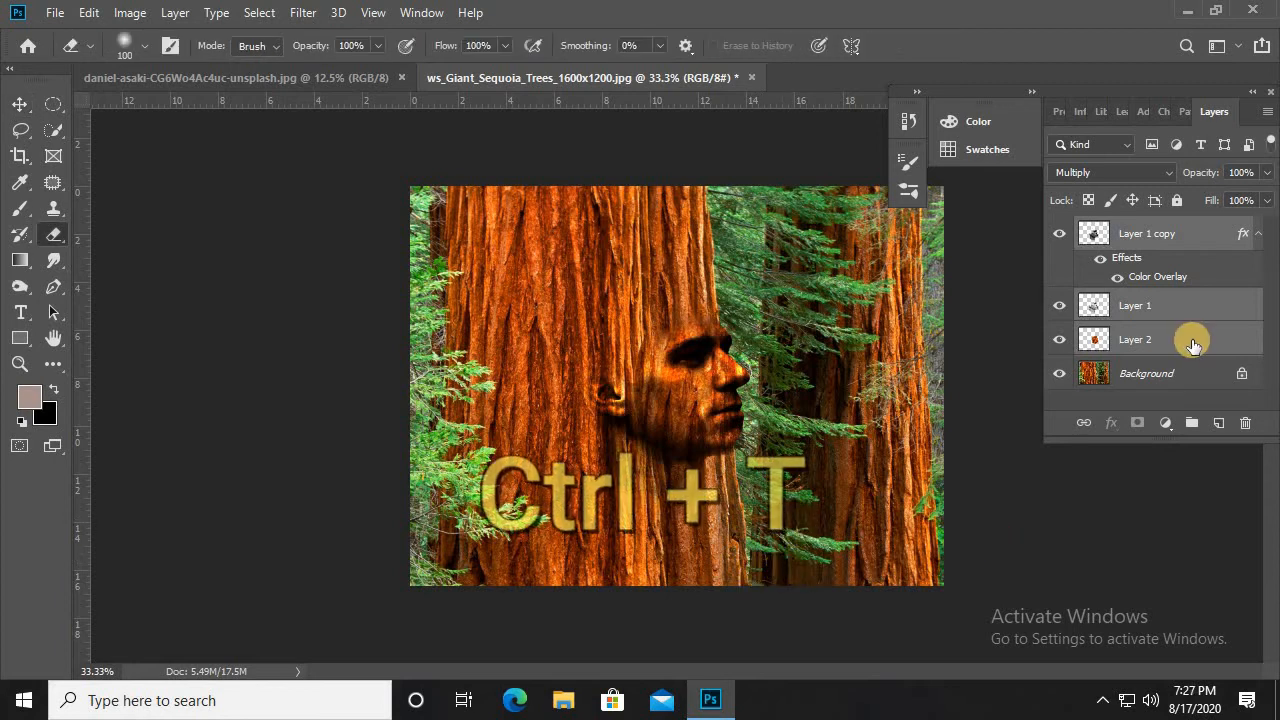
Scale the selected face layers together to about 130% and reposition the enlarged face slightly up and left along the trunk's edge.
key("ctrl+t")
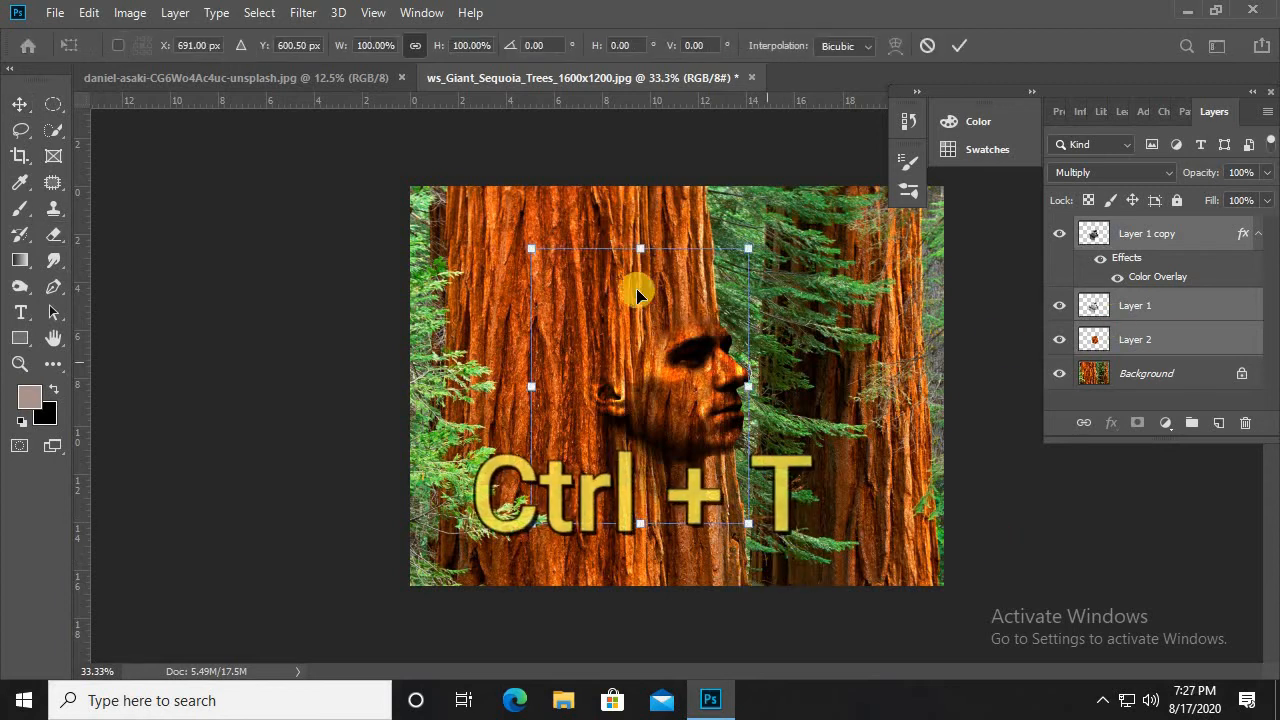
left_click_drag(531, 248, 565, 195)
left_click_drag(660, 383, 665, 392)
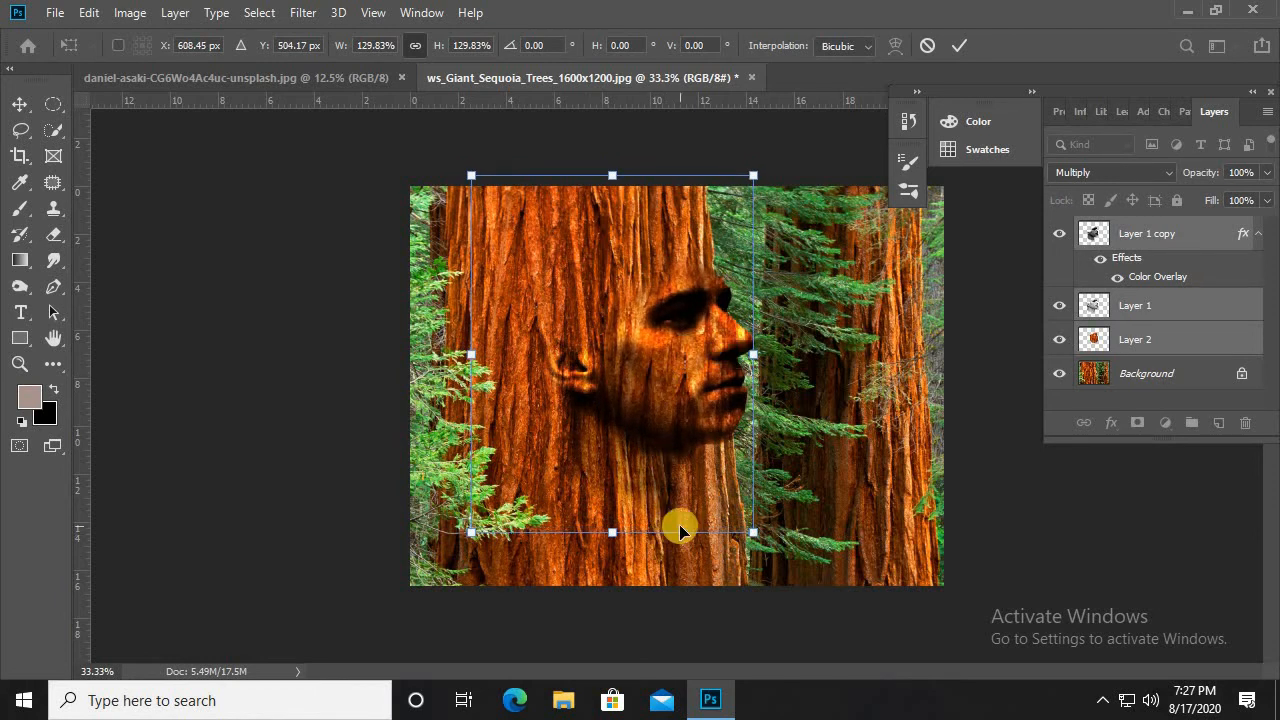
key("Return")
Soften the dark edge below the jaw on Layer 1 copy with the soft 100 px Eraser at 50% flow.
key("e")
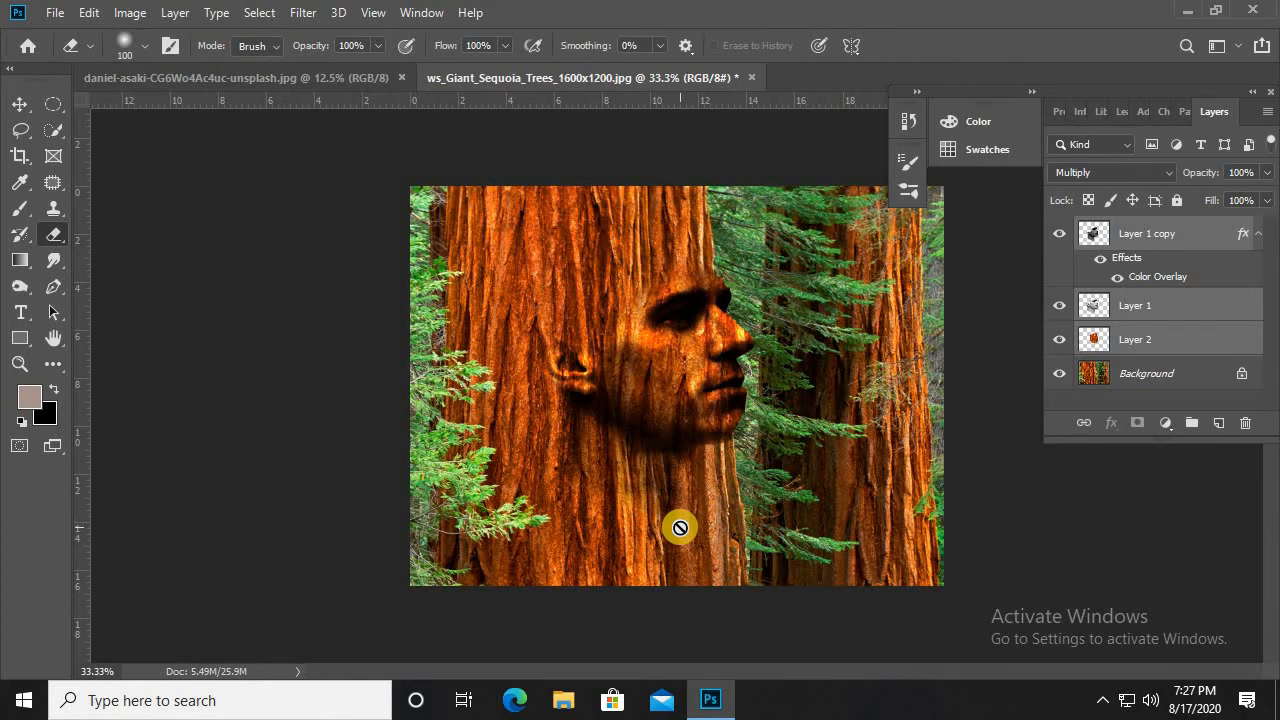
left_click(1163, 340)
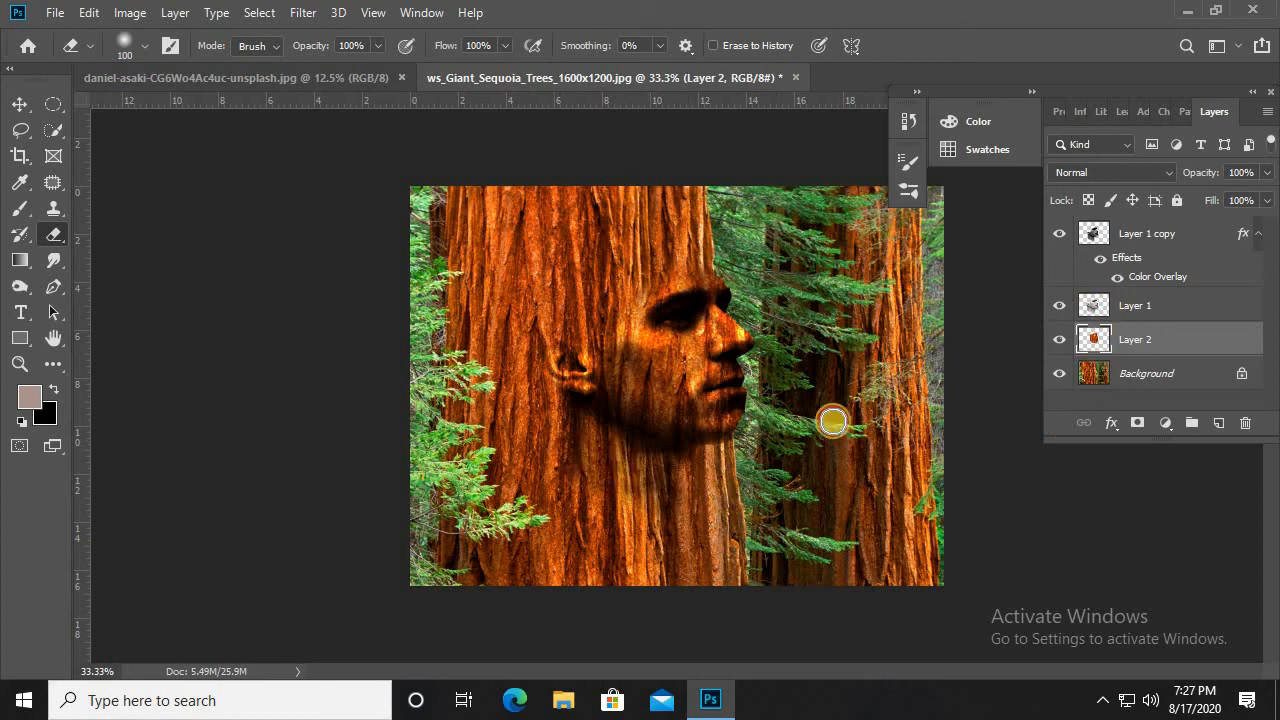
key("alt+]")
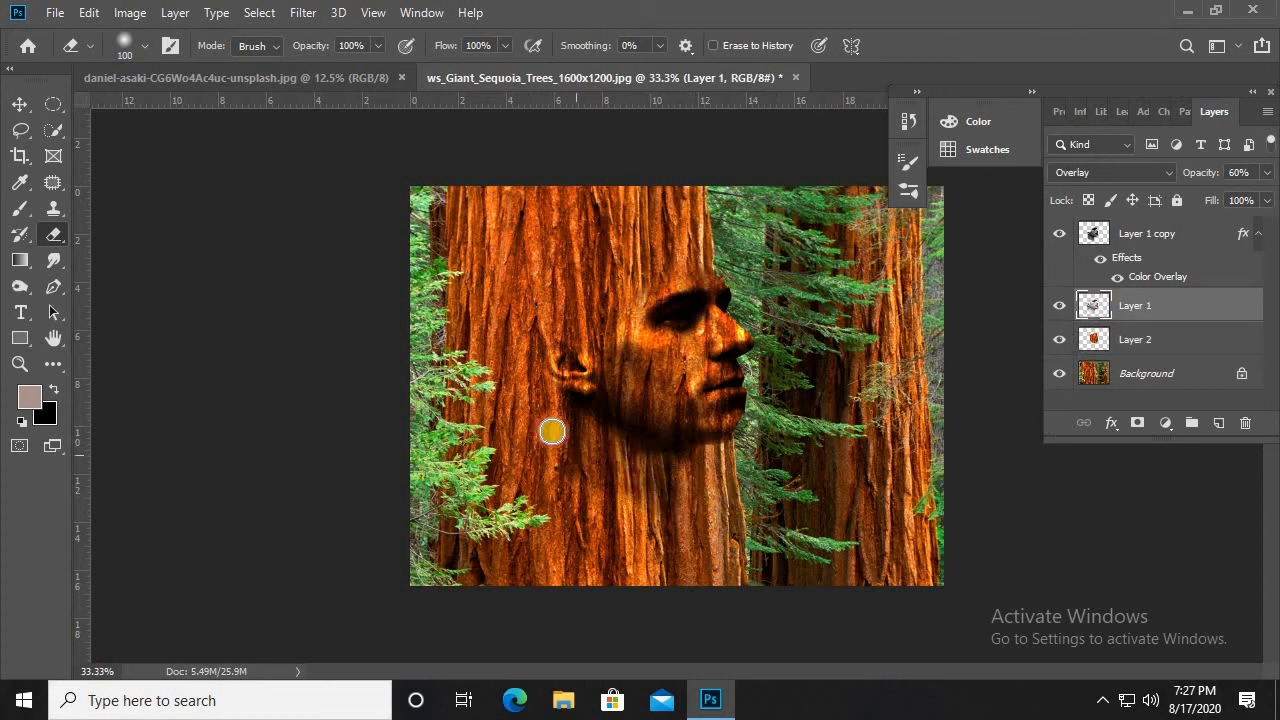
left_click(1115, 232)
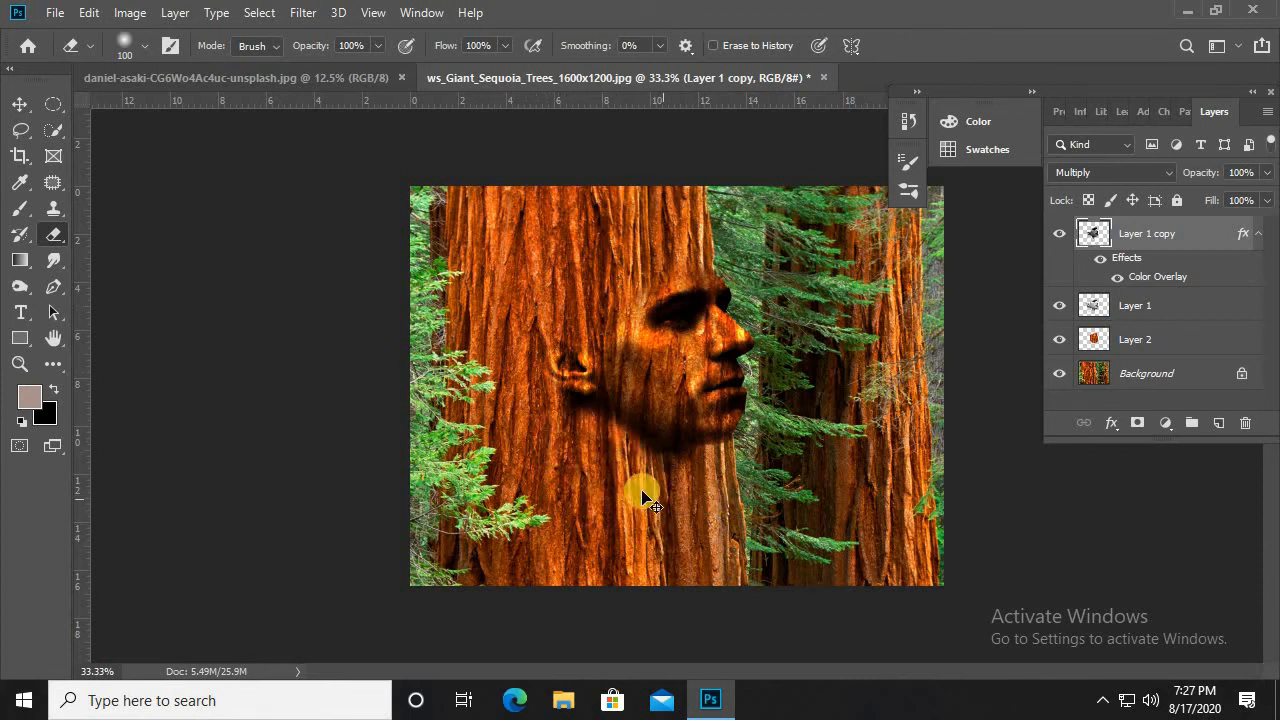
right_click(593, 456)
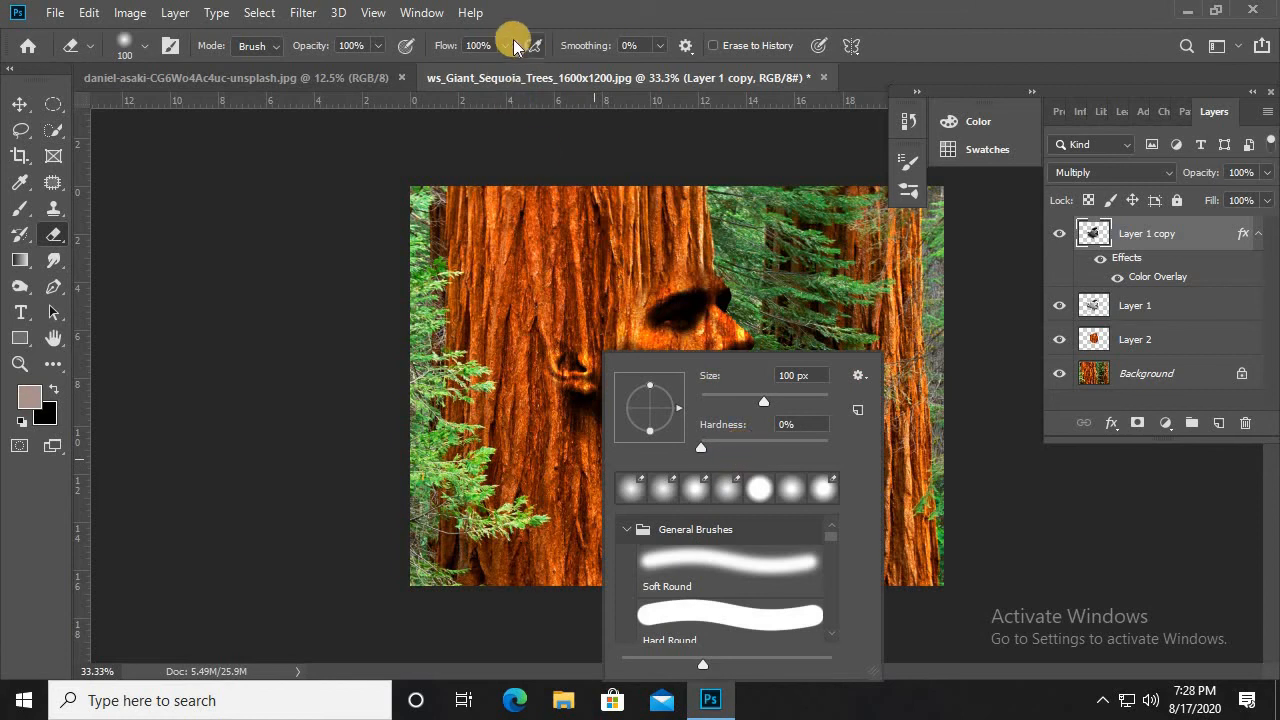
left_click_drag(503, 46, 457, 66)
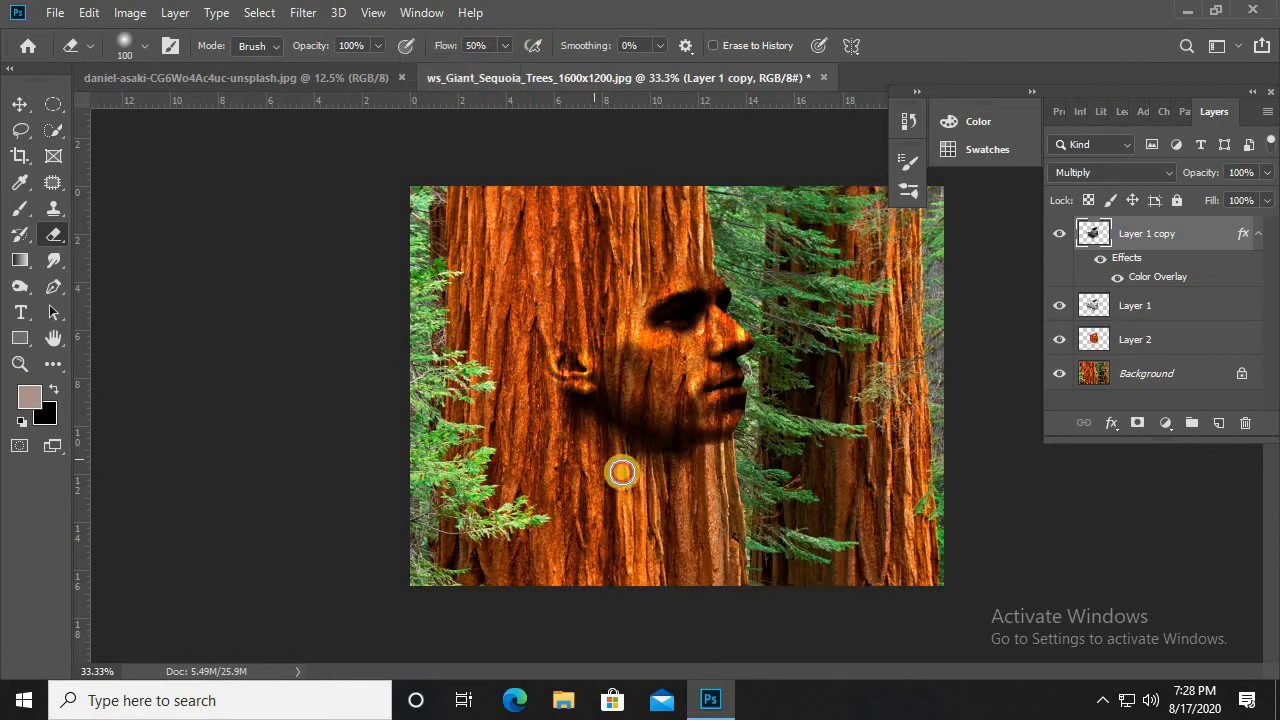
mouse_move(646, 466)
left_mouse_down()
mouse_move(697, 504)
mouse_move(569, 428)
mouse_move(566, 412)
mouse_move(583, 455)
mouse_move(566, 412)
mouse_move(604, 448)
mouse_move(735, 491)
mouse_move(717, 472)
mouse_move(647, 461)
mouse_move(690, 479)
left_mouse_up()
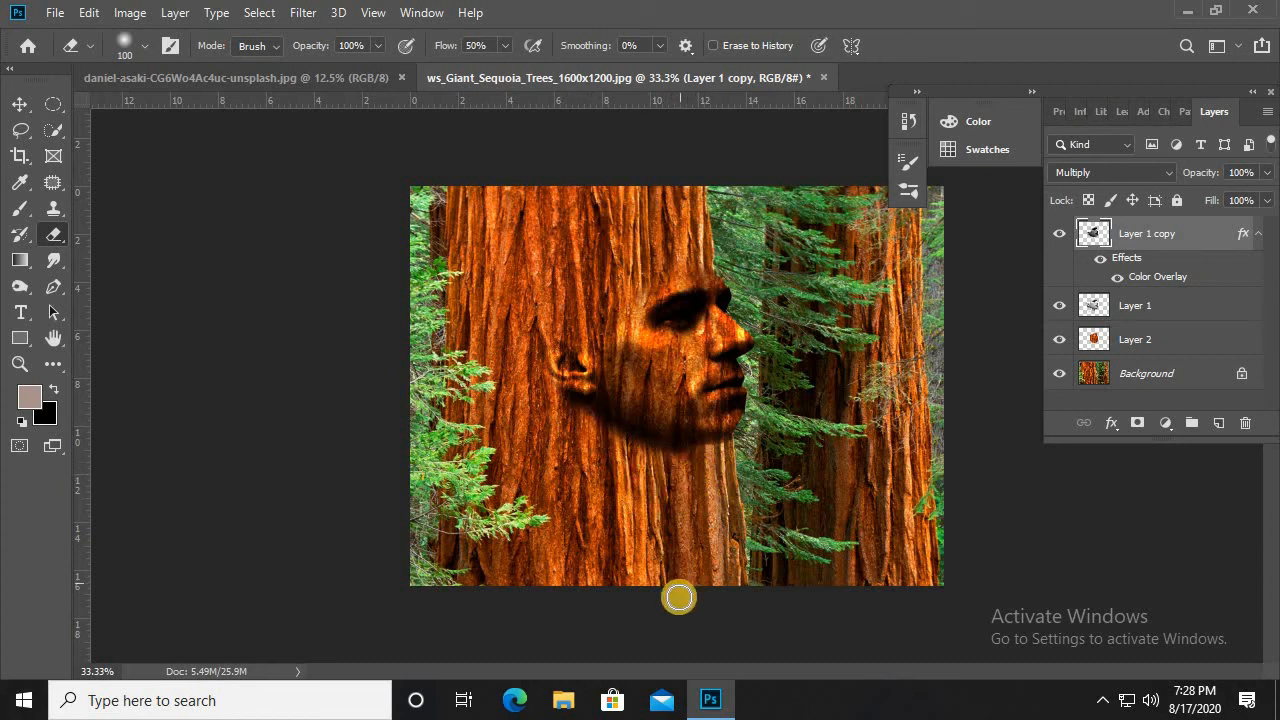